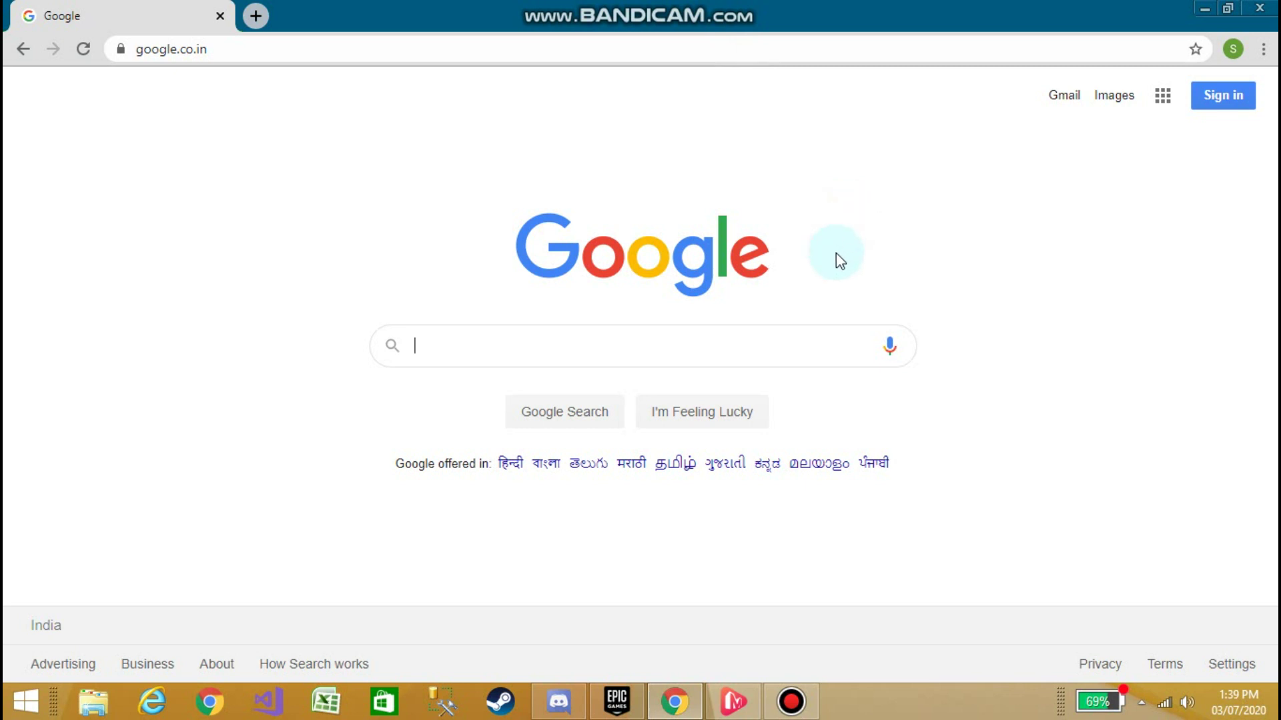
# Search Google for 'discord developer' and pick the 'discord developer portal' suggestion.
pyautogui.click(680, 335)
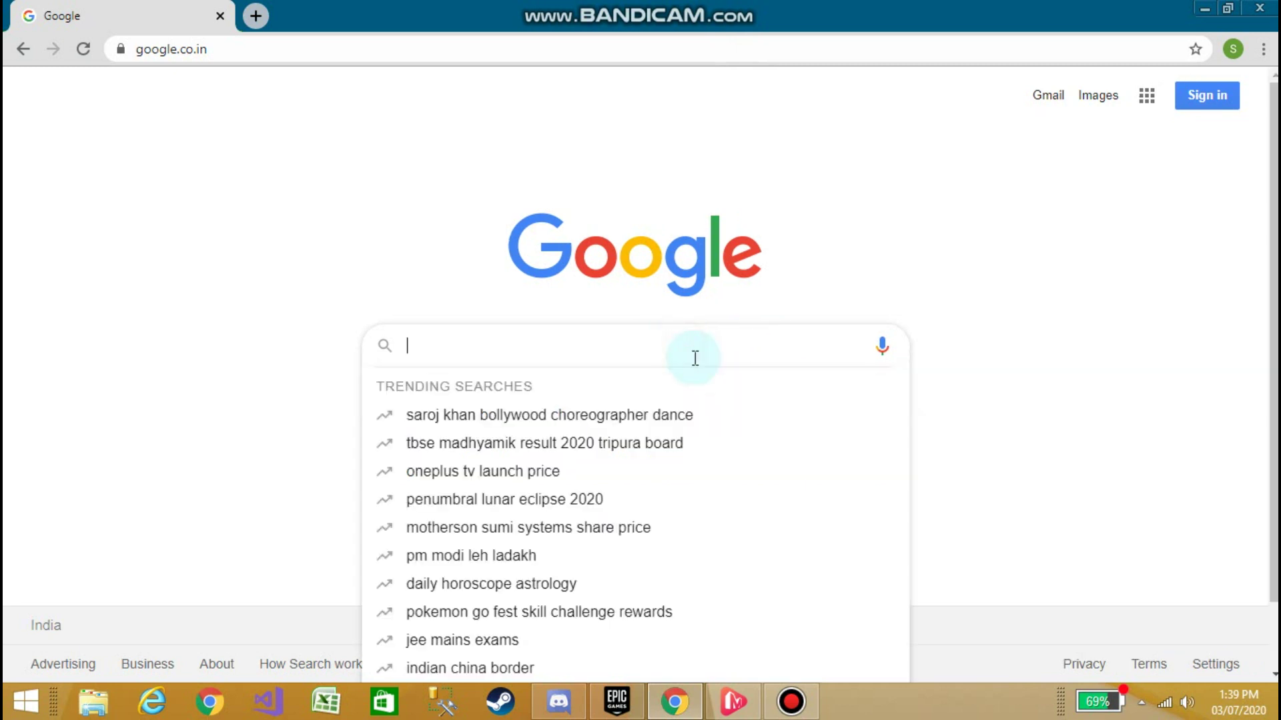
pyautogui.write('discor')
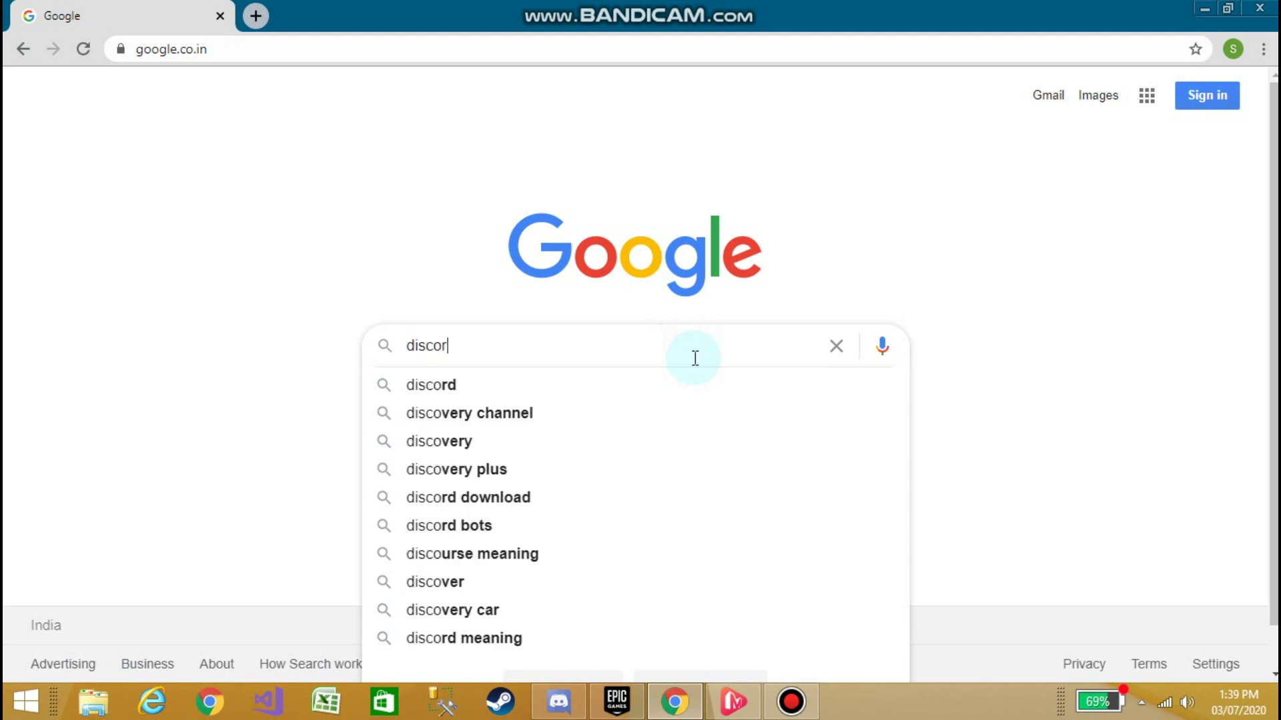
pyautogui.write('d dev')
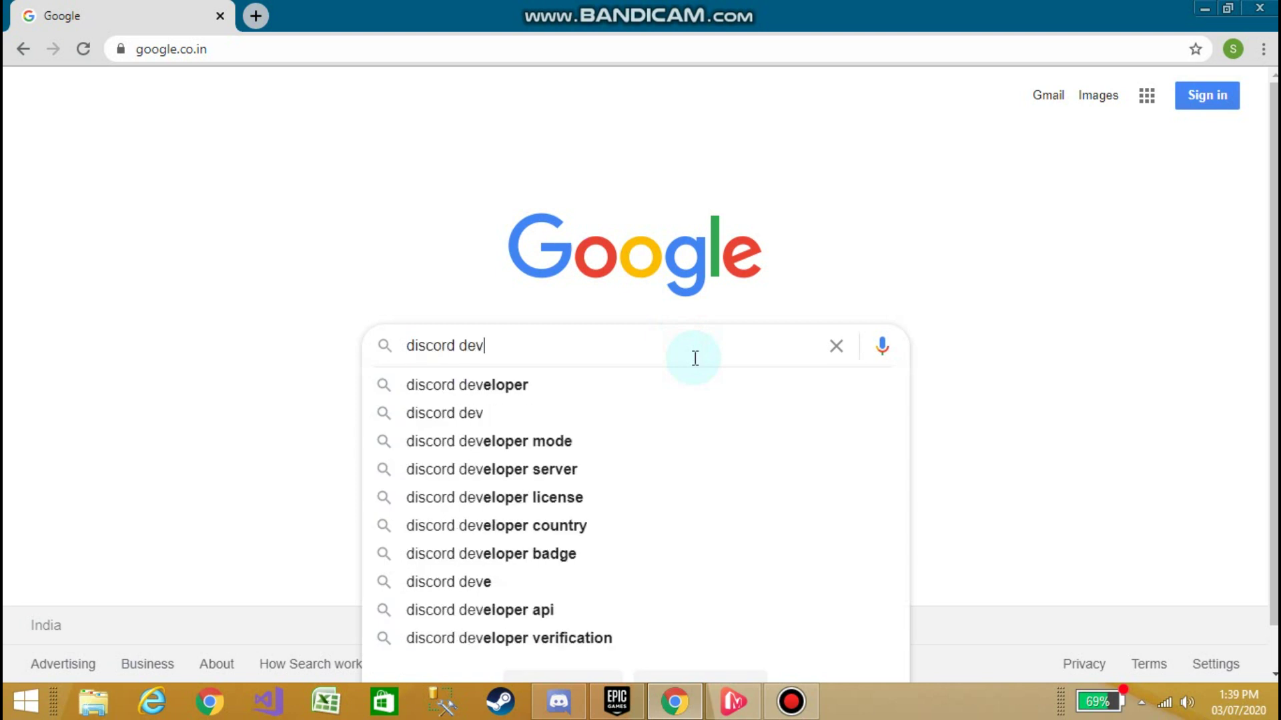
pyautogui.write('eloper')
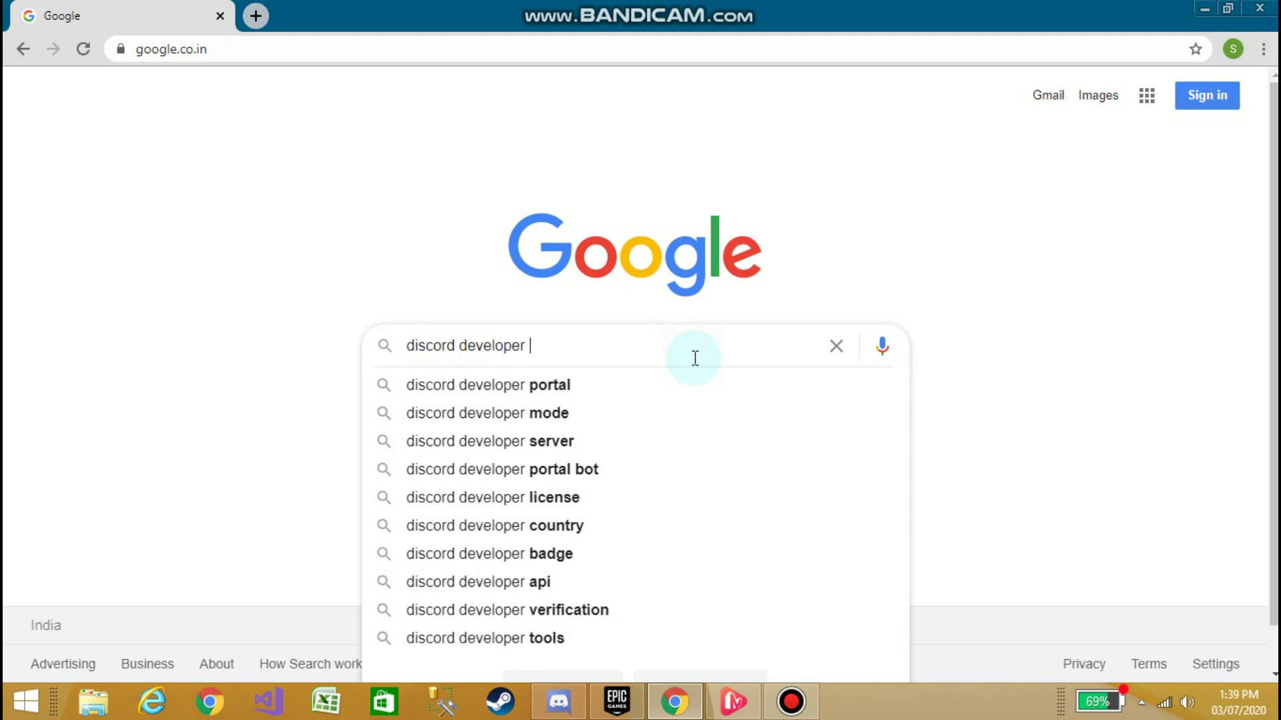
pyautogui.click(670, 379)
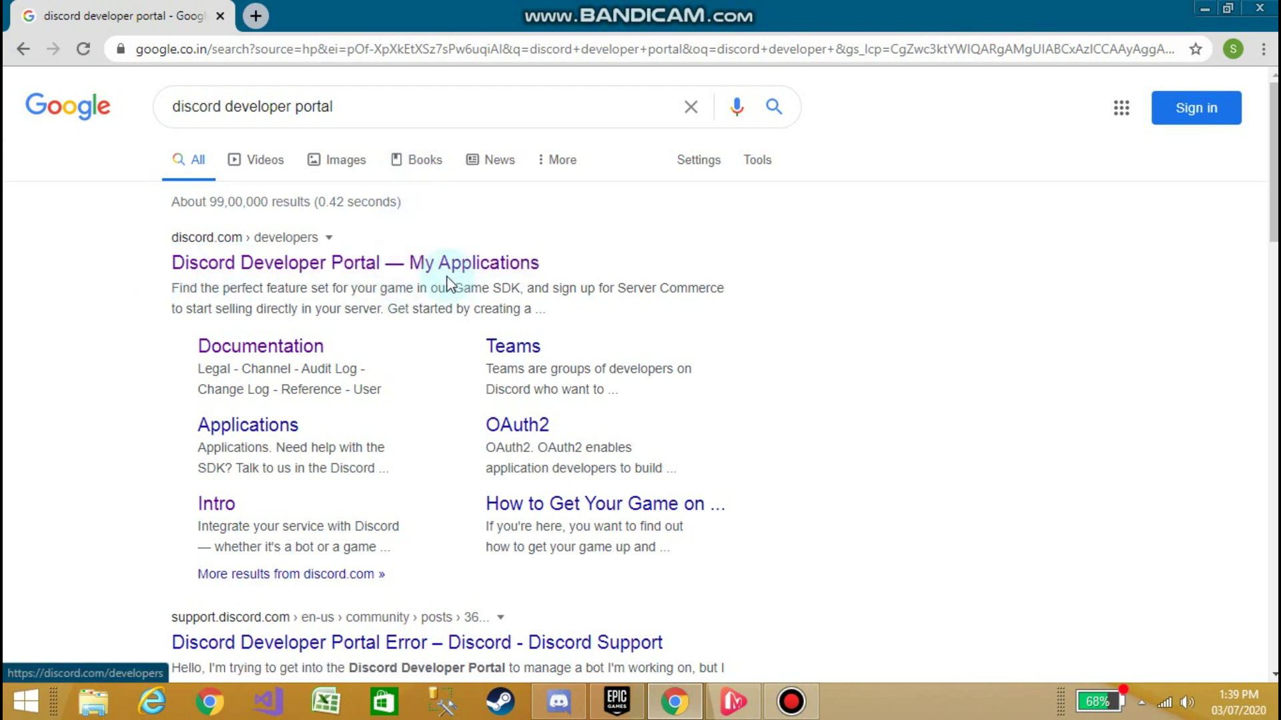
# Open Test Application in the Developer Portal and copy the token from its Bot page.
pyautogui.click(283, 262)
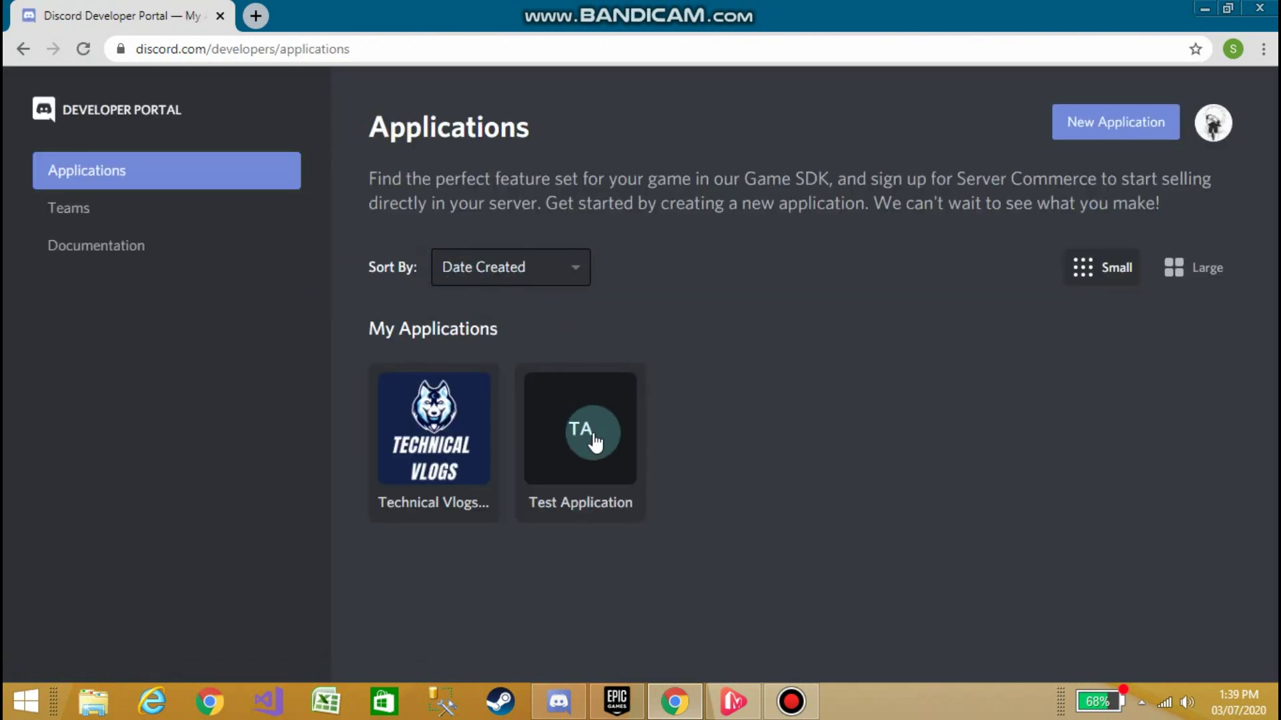
pyautogui.click(584, 427)
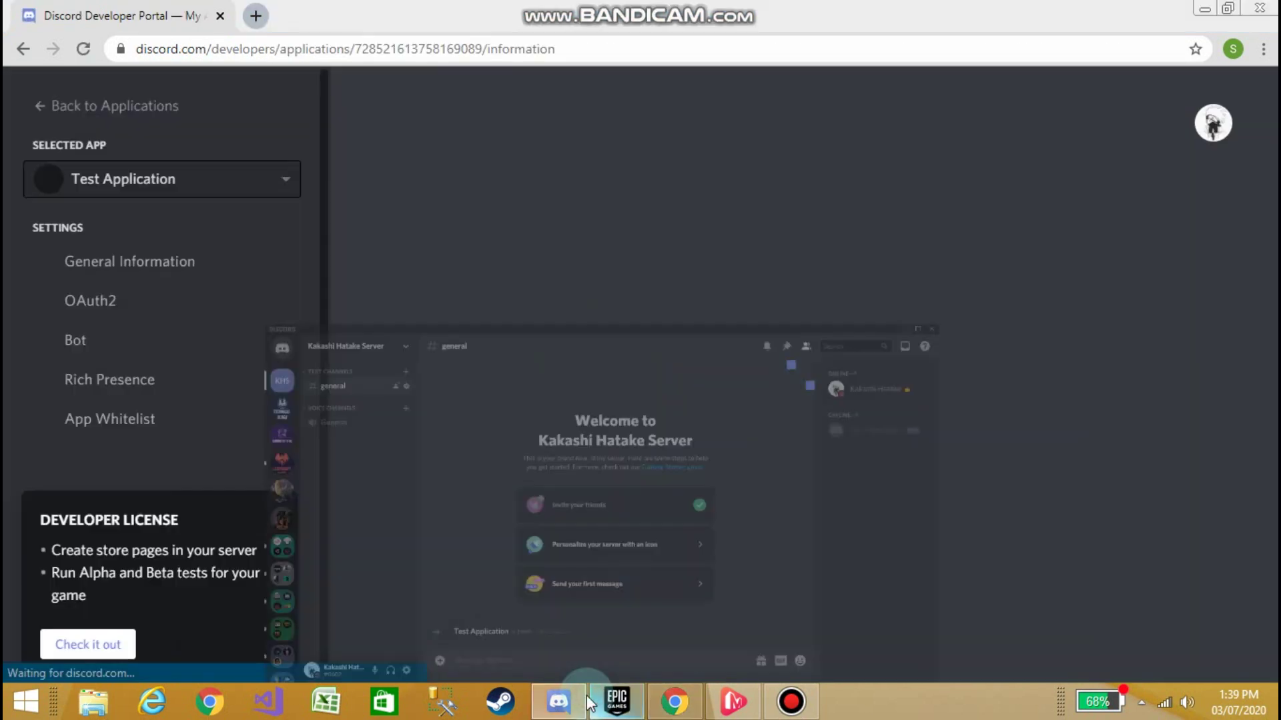
pyautogui.click(558, 700)
pyautogui.click(600, 700)
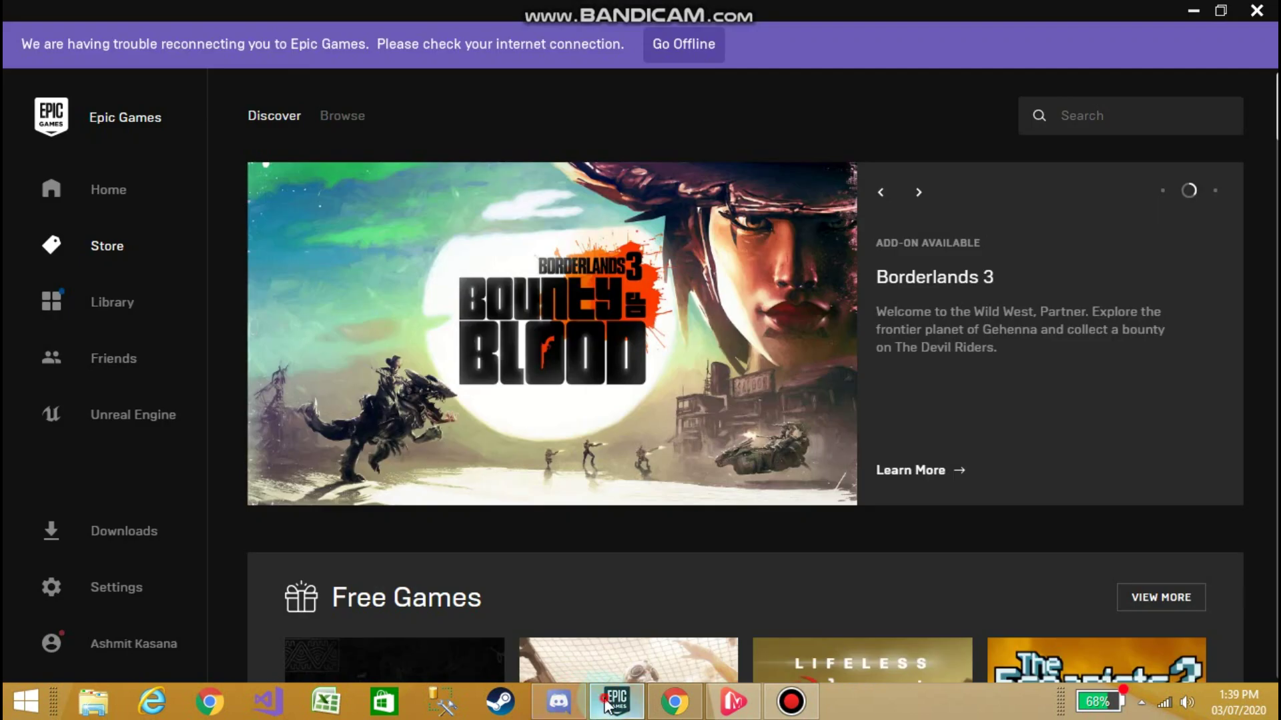
pyautogui.click(606, 704)
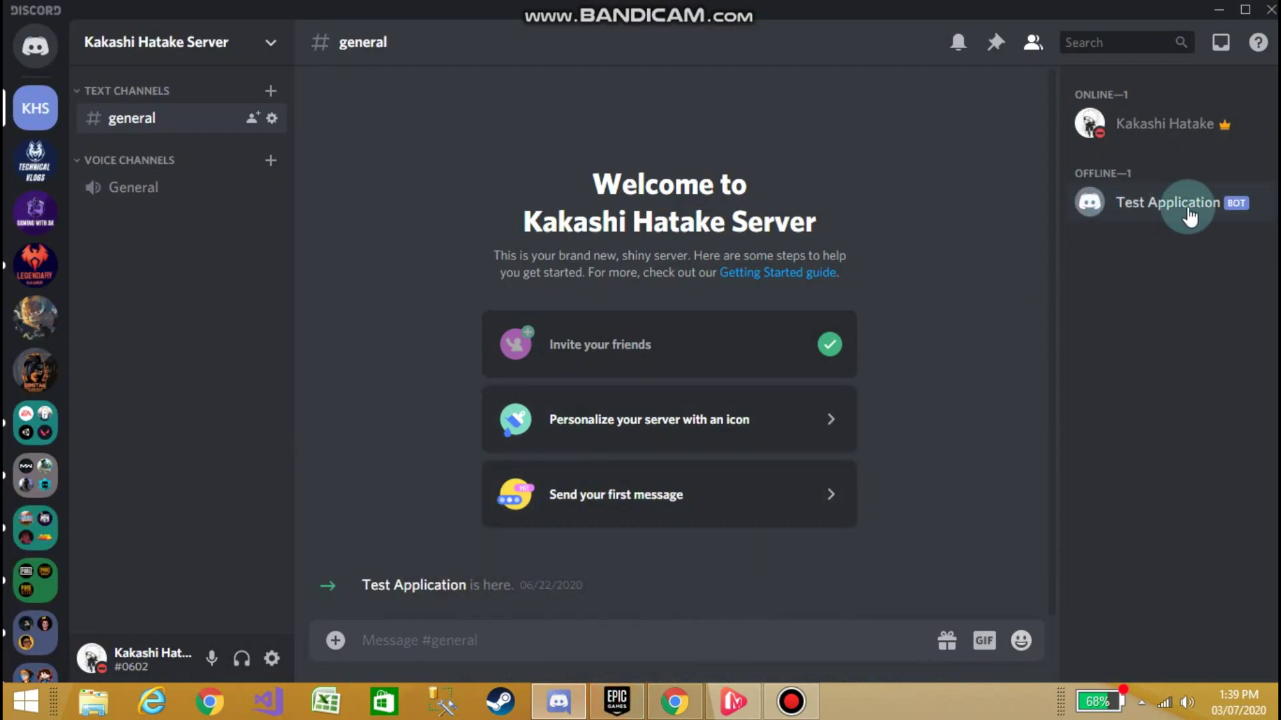
pyautogui.click(1218, 9)
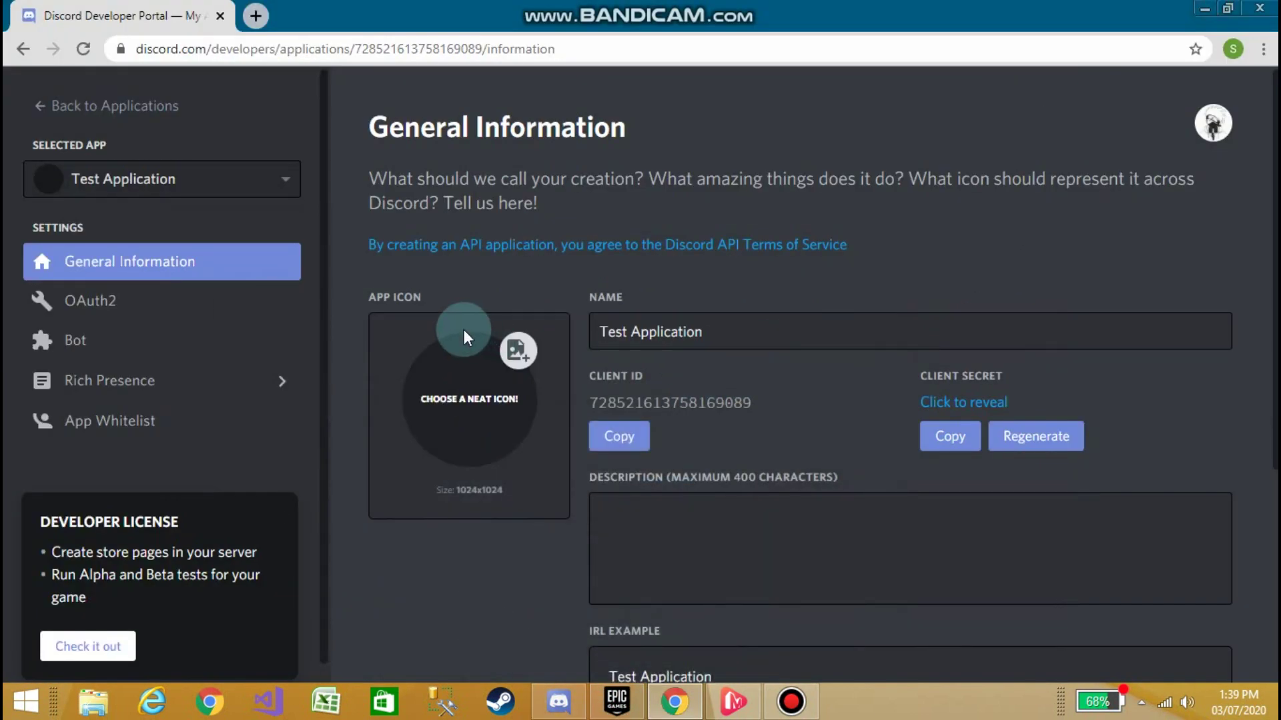
pyautogui.click(134, 337)
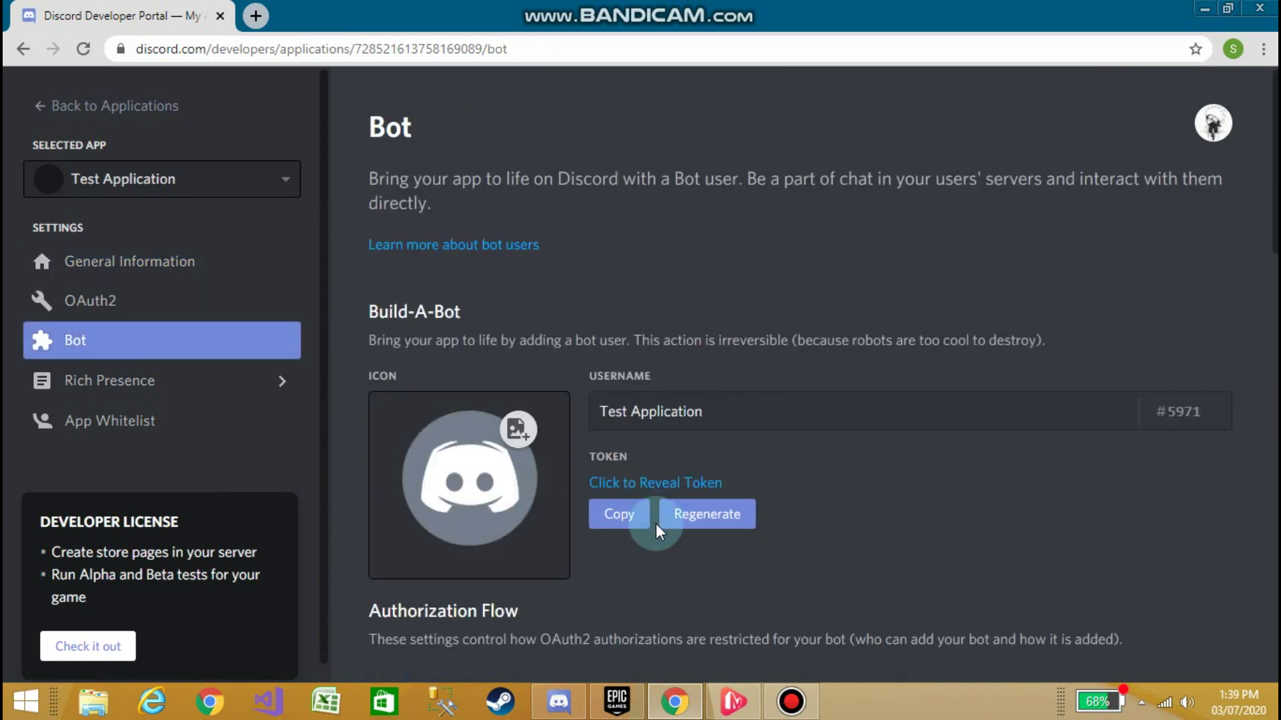
pyautogui.click(607, 519)
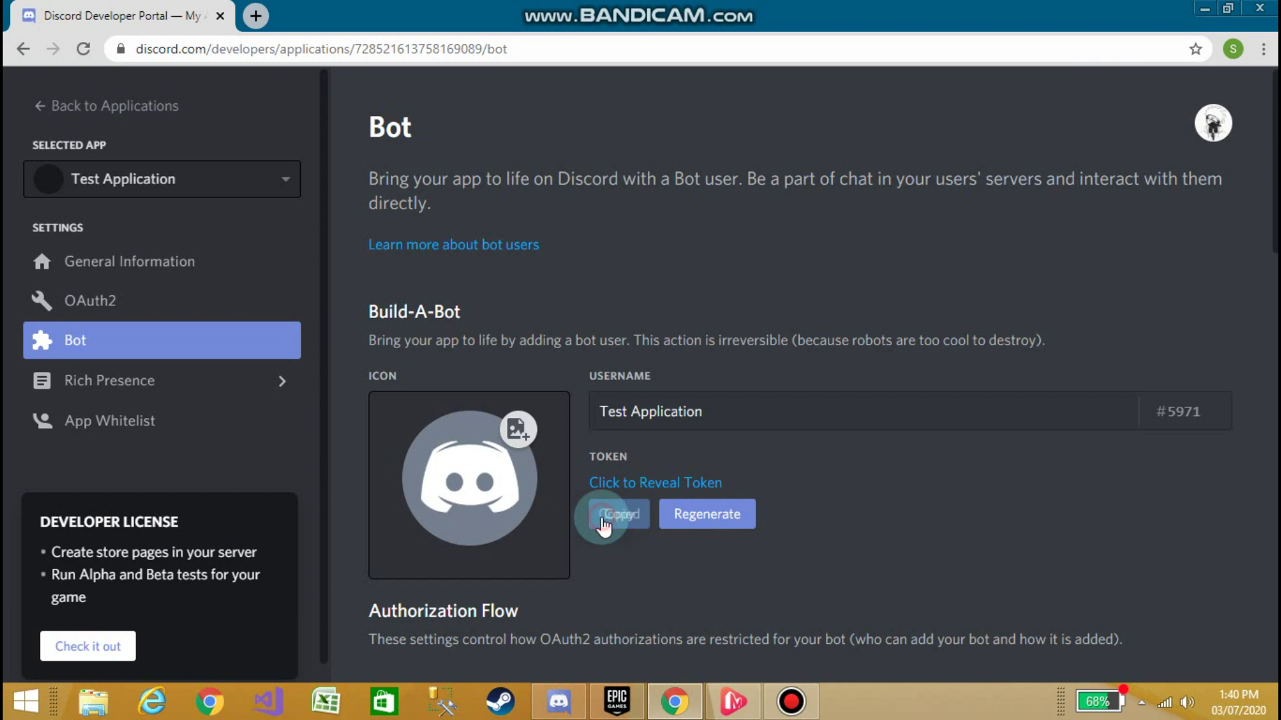
# In a new tab, search google.co.in for botghost.com and open the BotGhost: Discord Bot Maker and Hosting result.
pyautogui.click(257, 23)
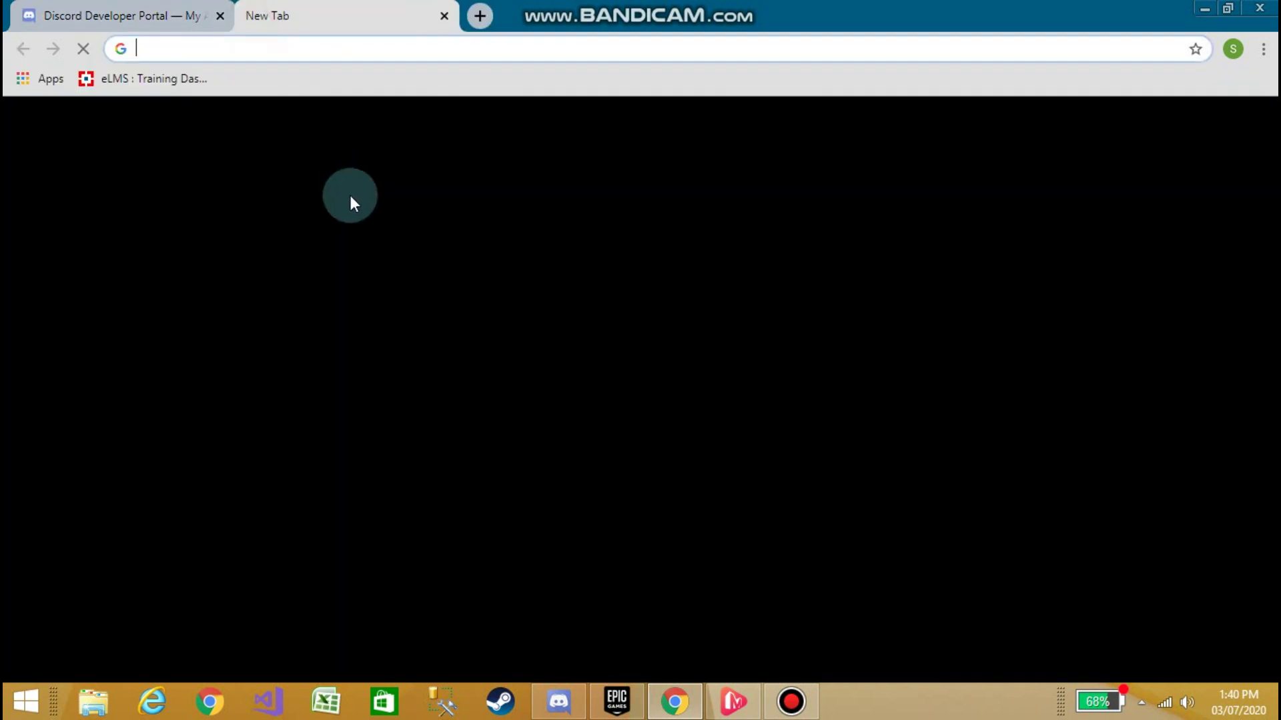
pyautogui.write('google')
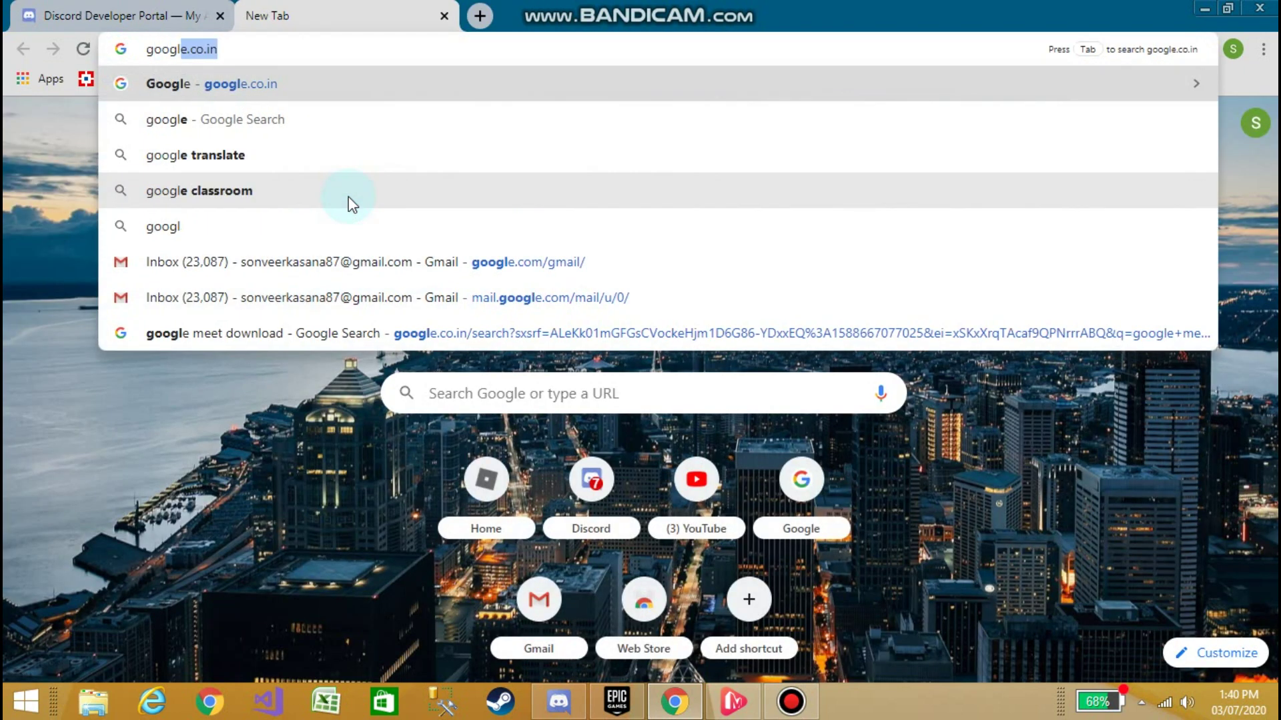
pyautogui.press('Return')
pyautogui.write('bot')
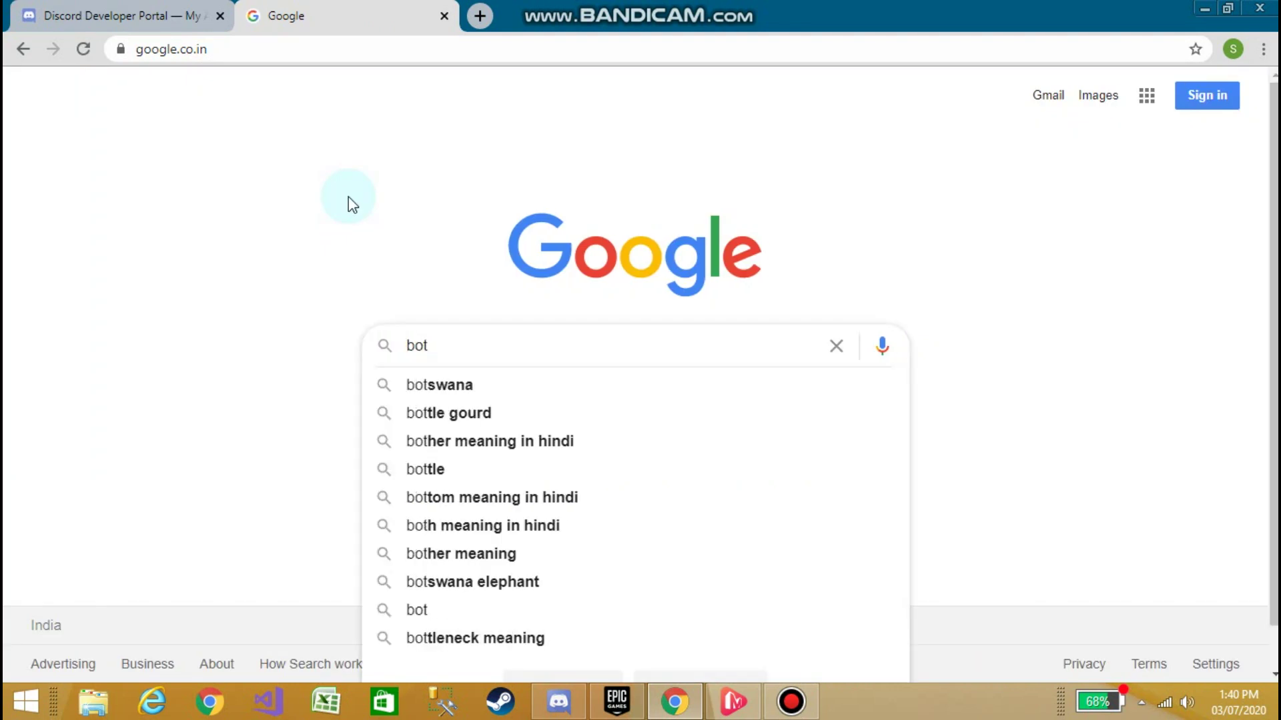
pyautogui.write('ghost.com')
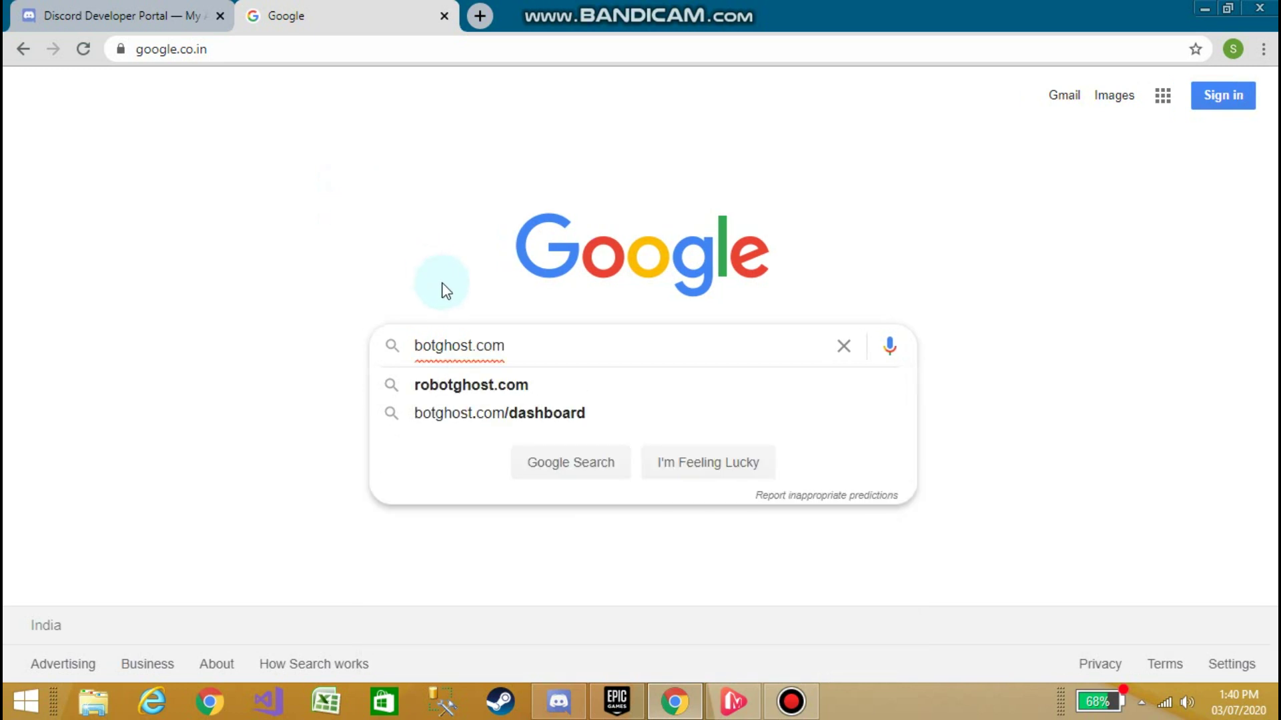
pyautogui.press('Return')
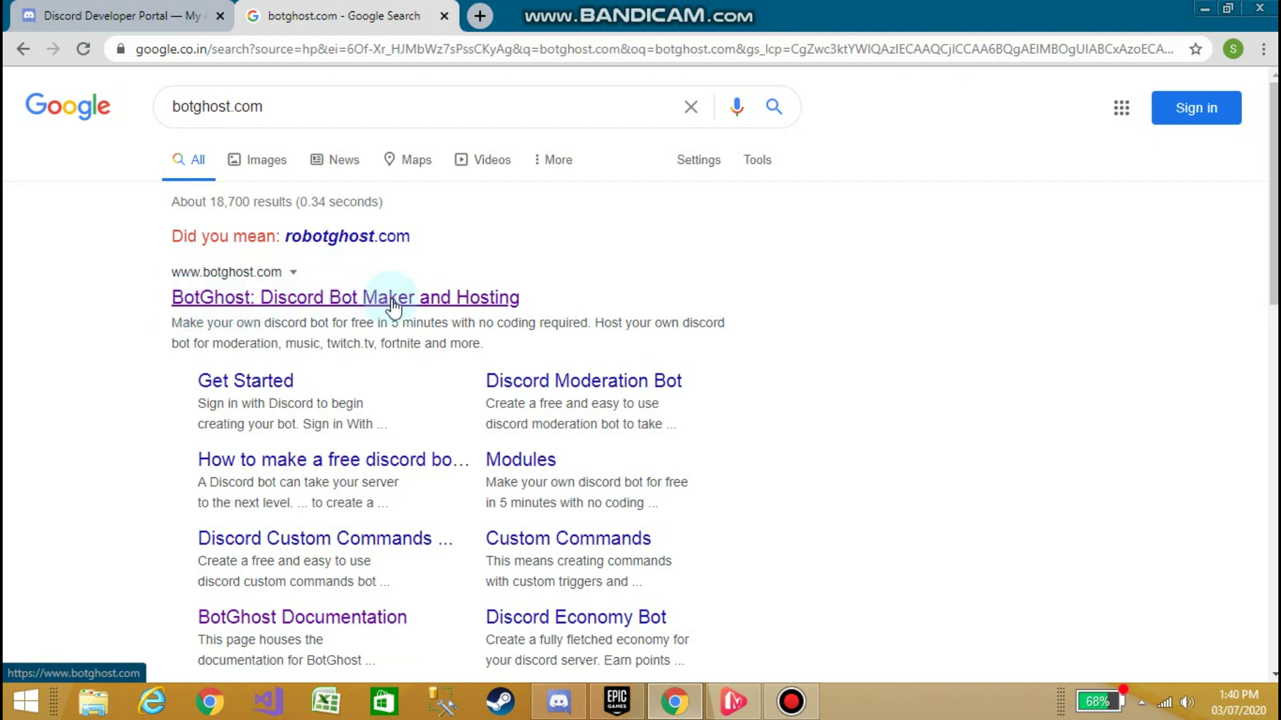
pyautogui.click(230, 300)
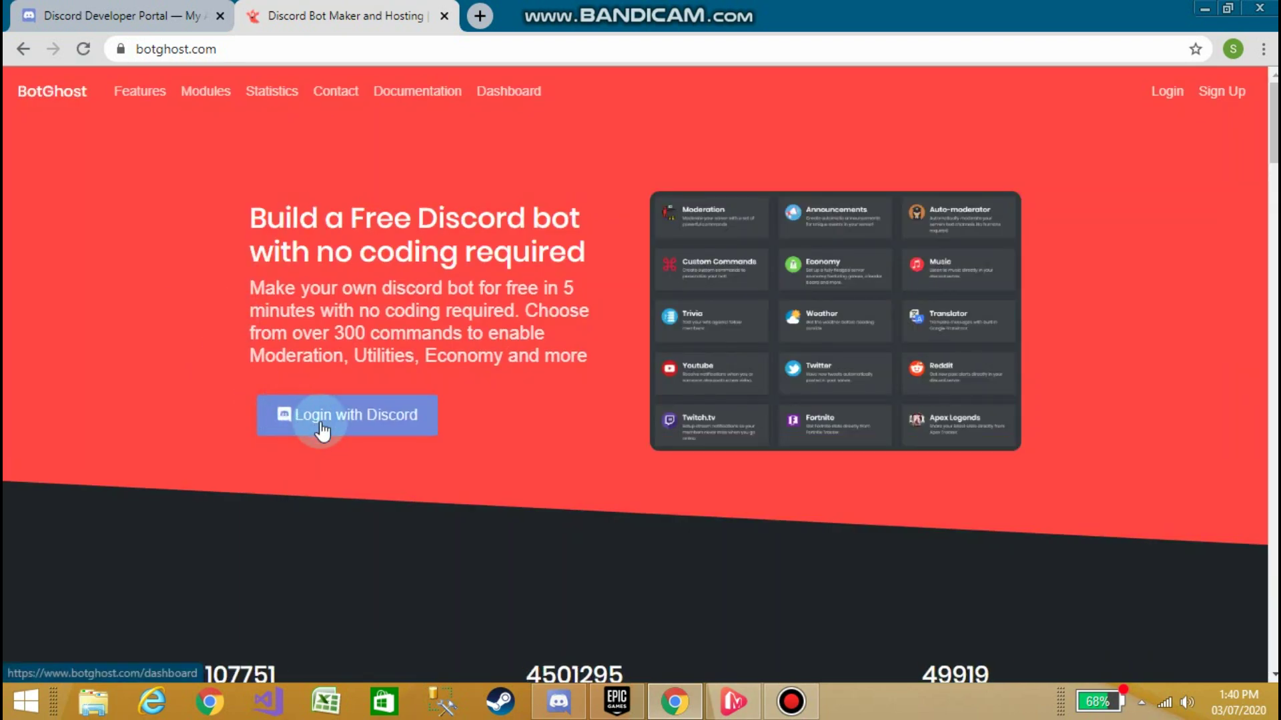
# Log in to BotGhost with Discord and authorize BotGhost's access to the account.
pyautogui.click(401, 427)
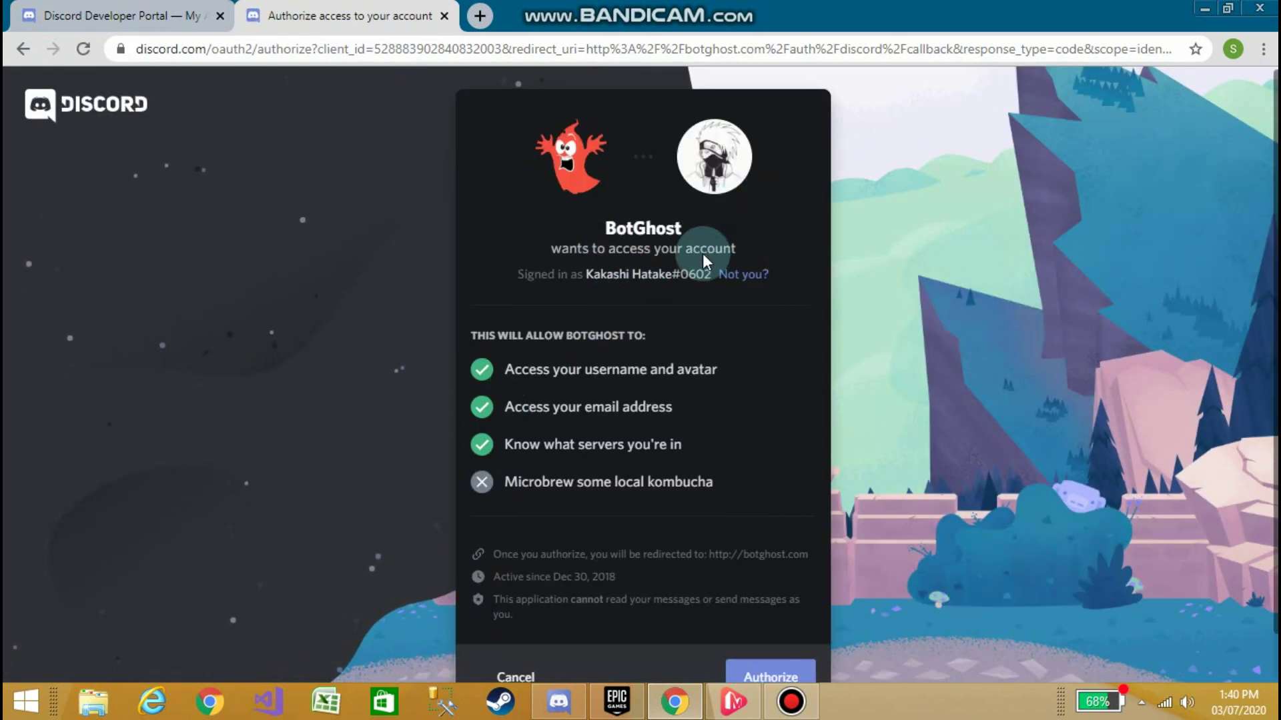
pyautogui.scroll(-1, 703, 253)
pyautogui.click(777, 644)
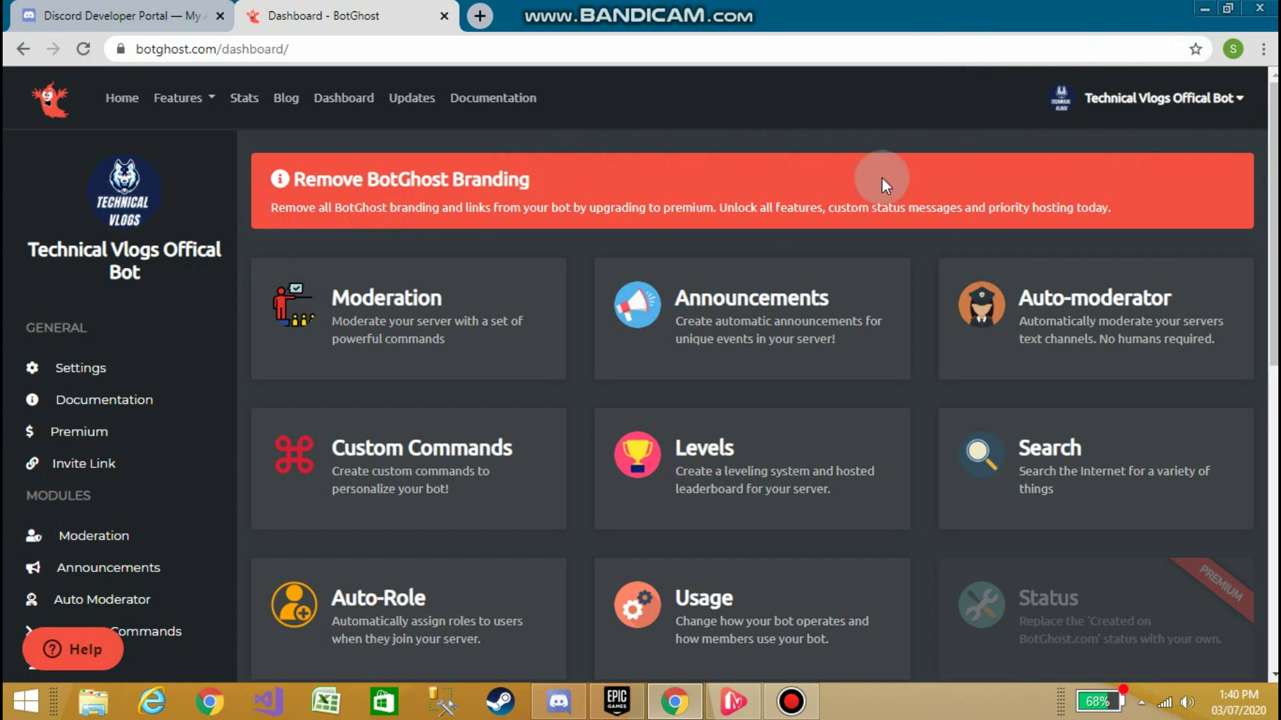
# Choose New Bot in the Change Bot dialog to reach the token Setup screen.
pyautogui.click(1194, 99)
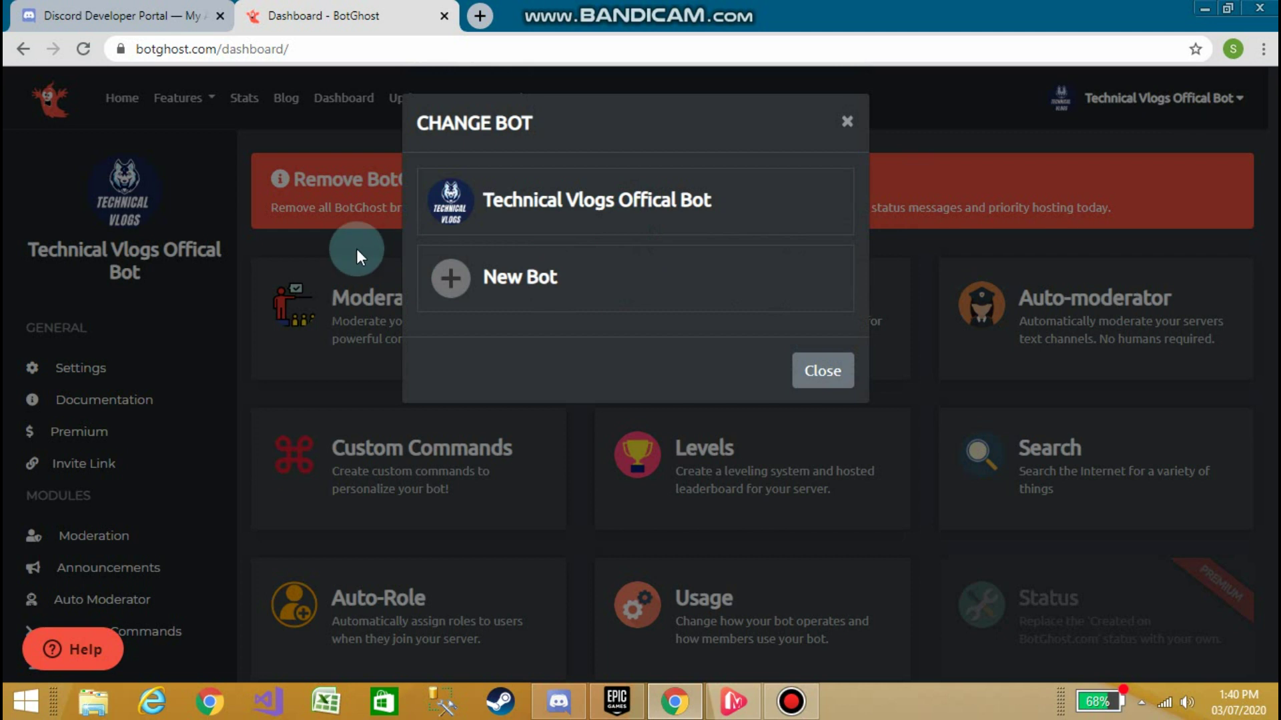
pyautogui.click(132, 9)
pyautogui.click(330, 10)
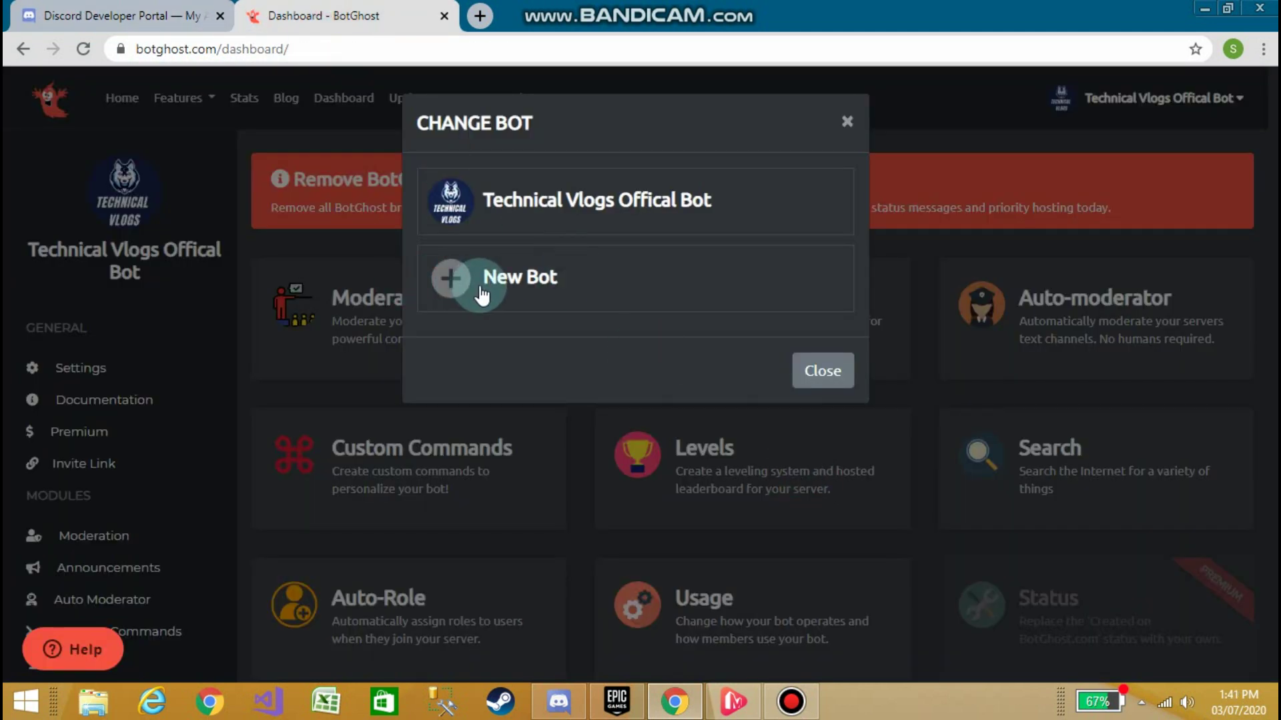
pyautogui.click(566, 294)
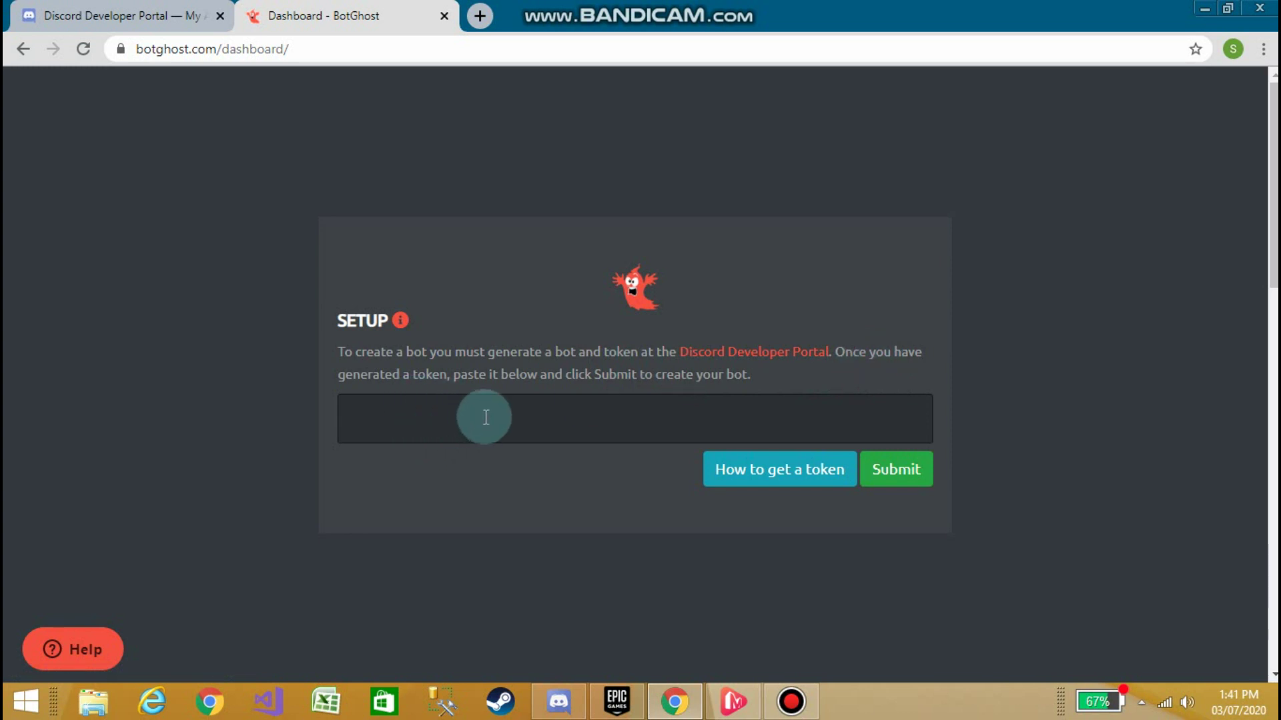
# Copy the bot token from the Developer Portal and paste it into BotGhost's setup box.
pyautogui.click(30, 16)
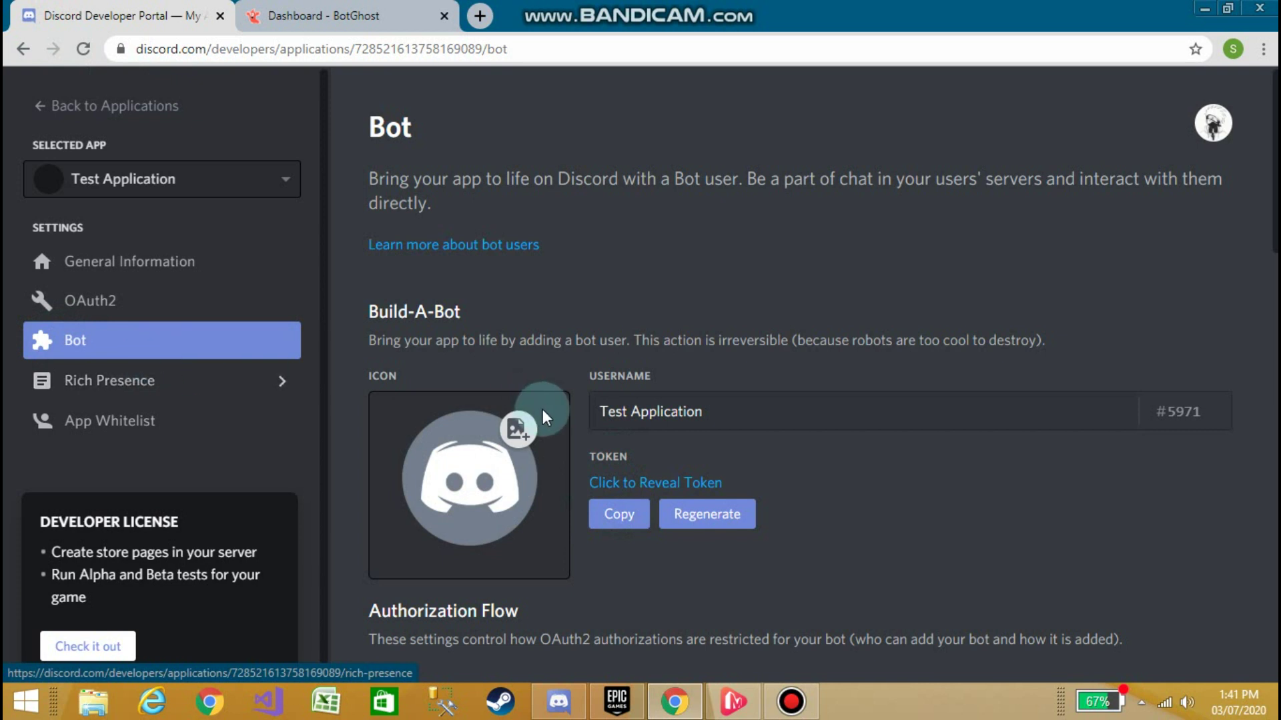
pyautogui.click(600, 524)
pyautogui.click(303, 14)
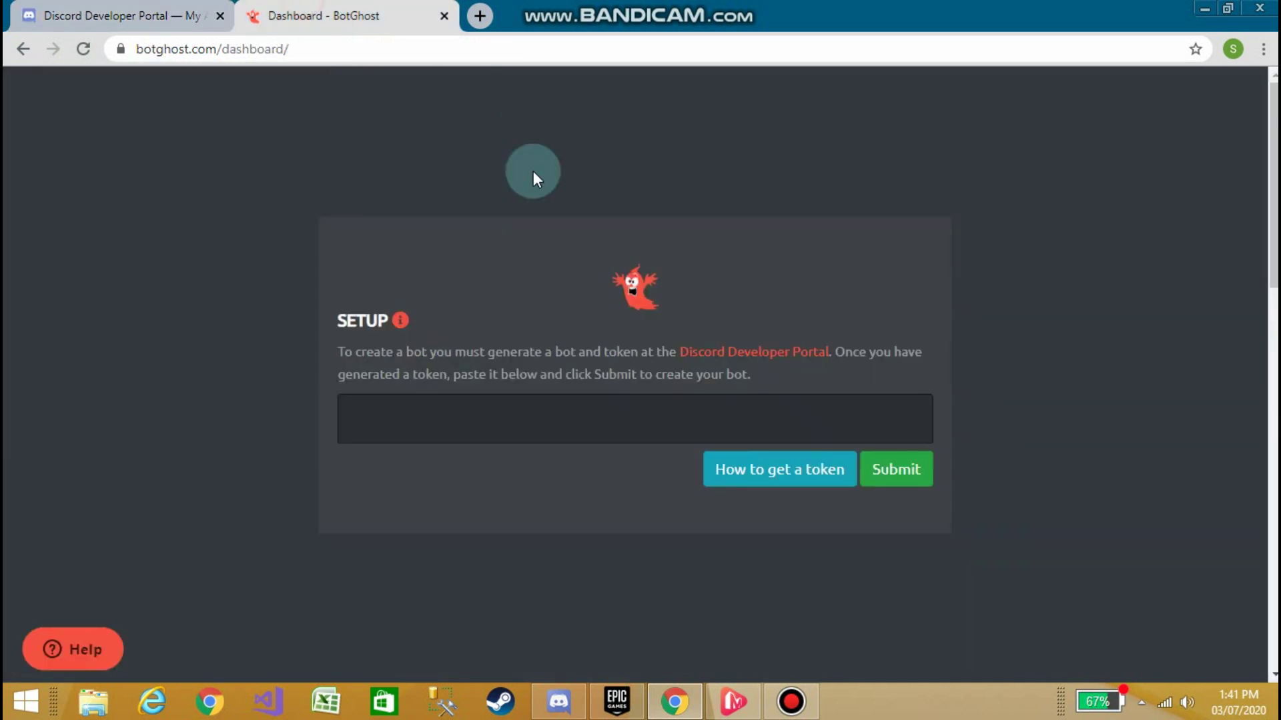
pyautogui.click(535, 431)
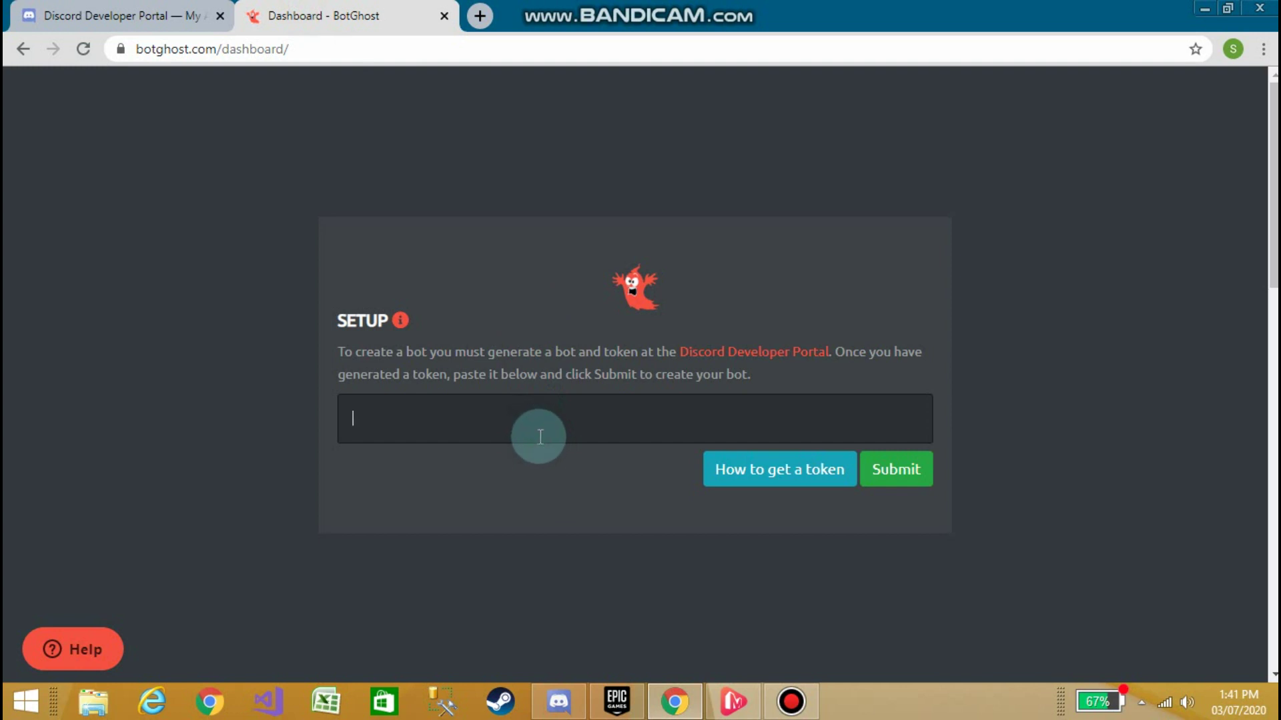
pyautogui.hotkey('ctrl', 'v')
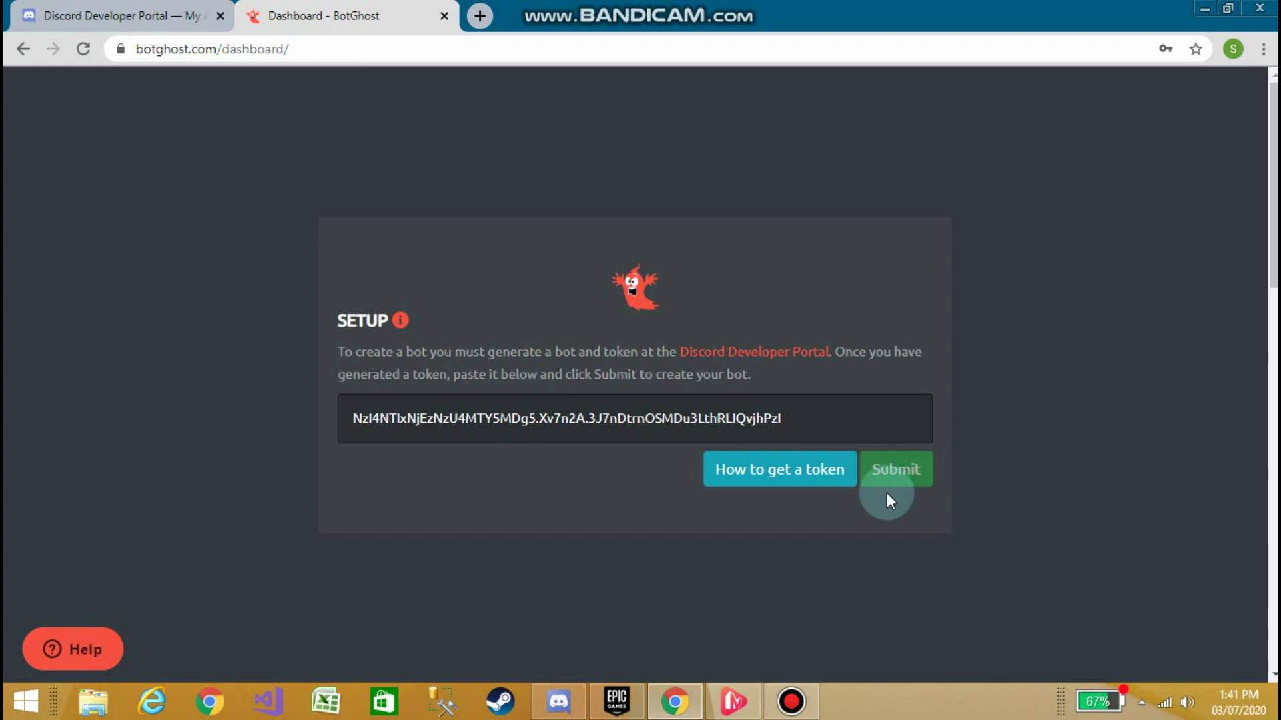
# Save the bot, dismiss Chrome's Save password bubble, and bring Discord back.
pyautogui.click(561, 701)
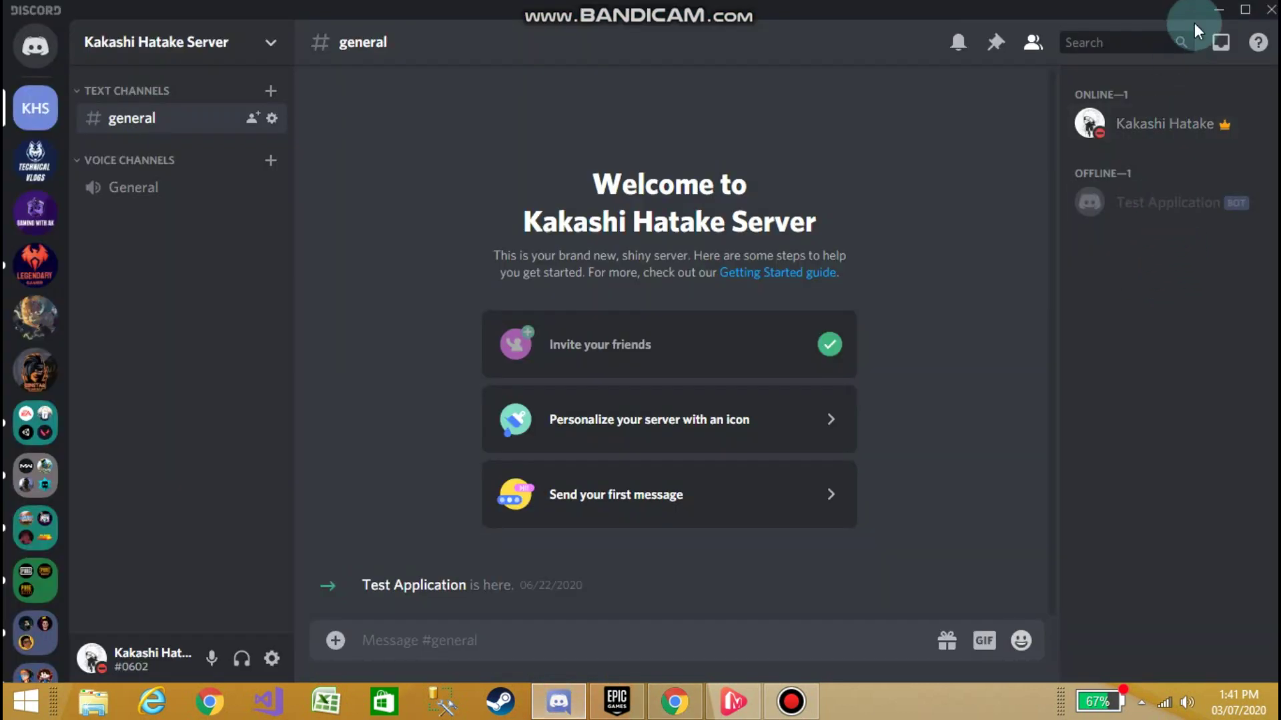
pyautogui.click(1213, 15)
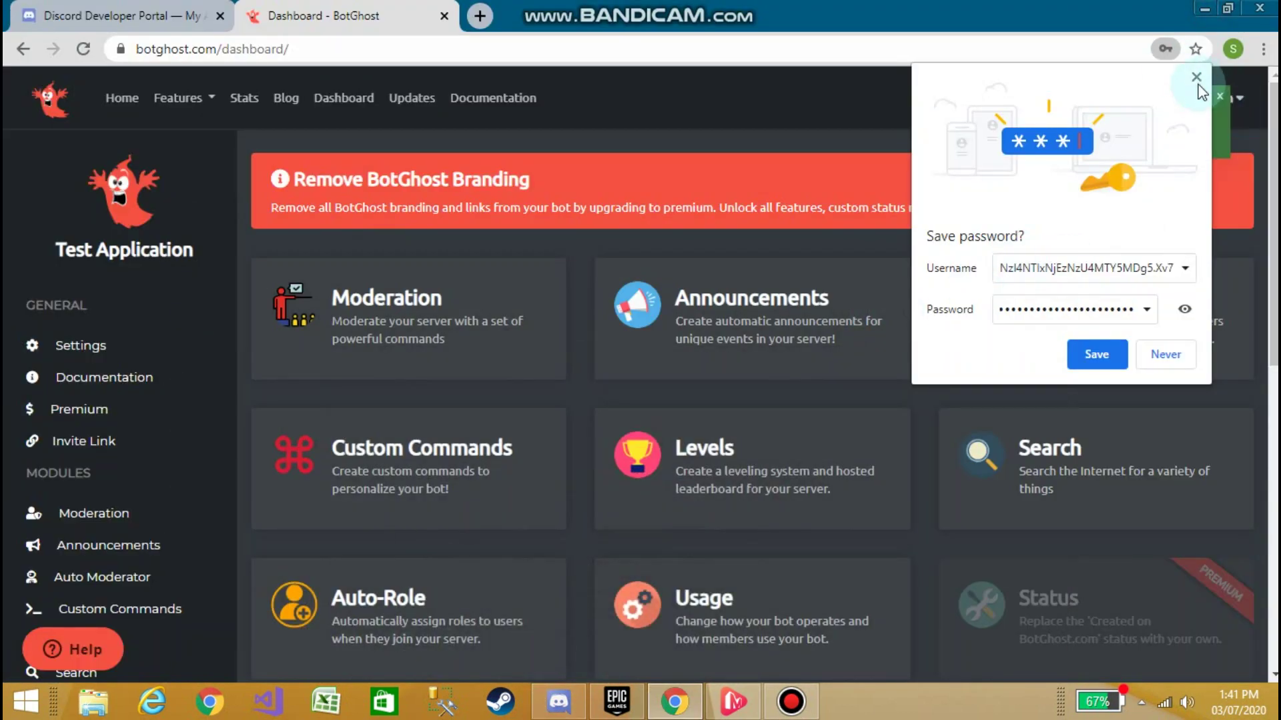
pyautogui.click(1158, 187)
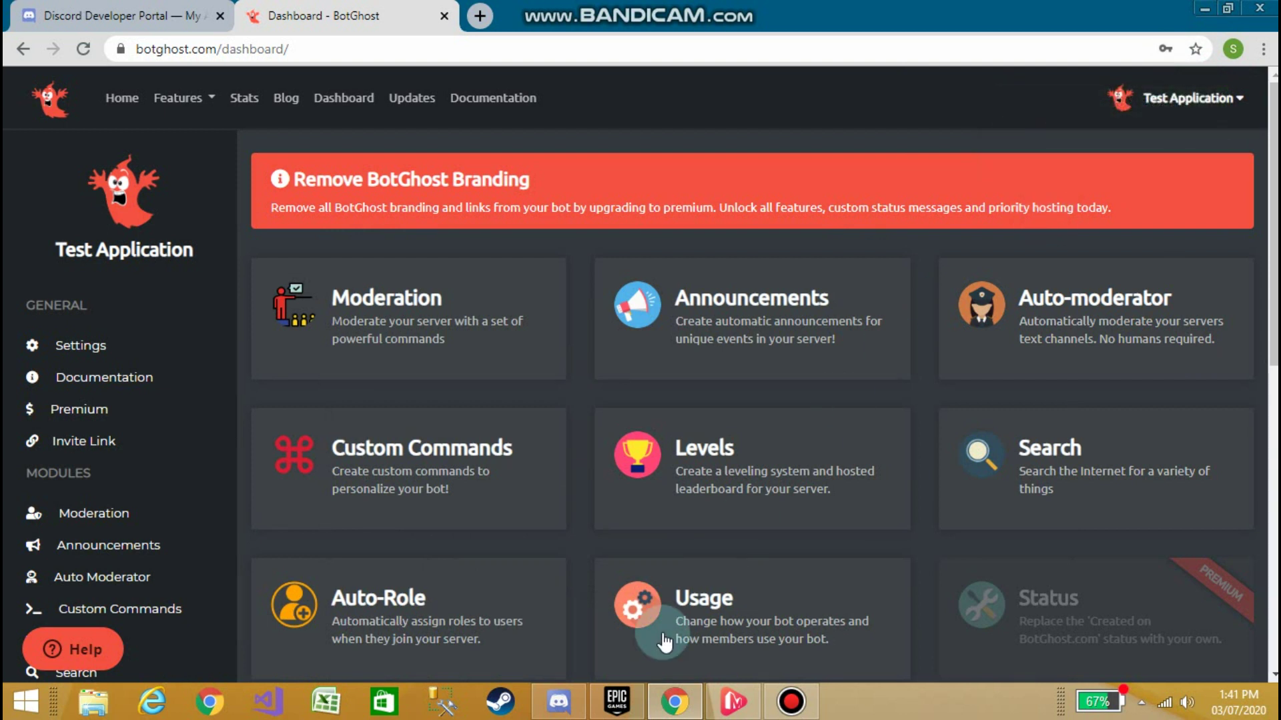
pyautogui.click(558, 700)
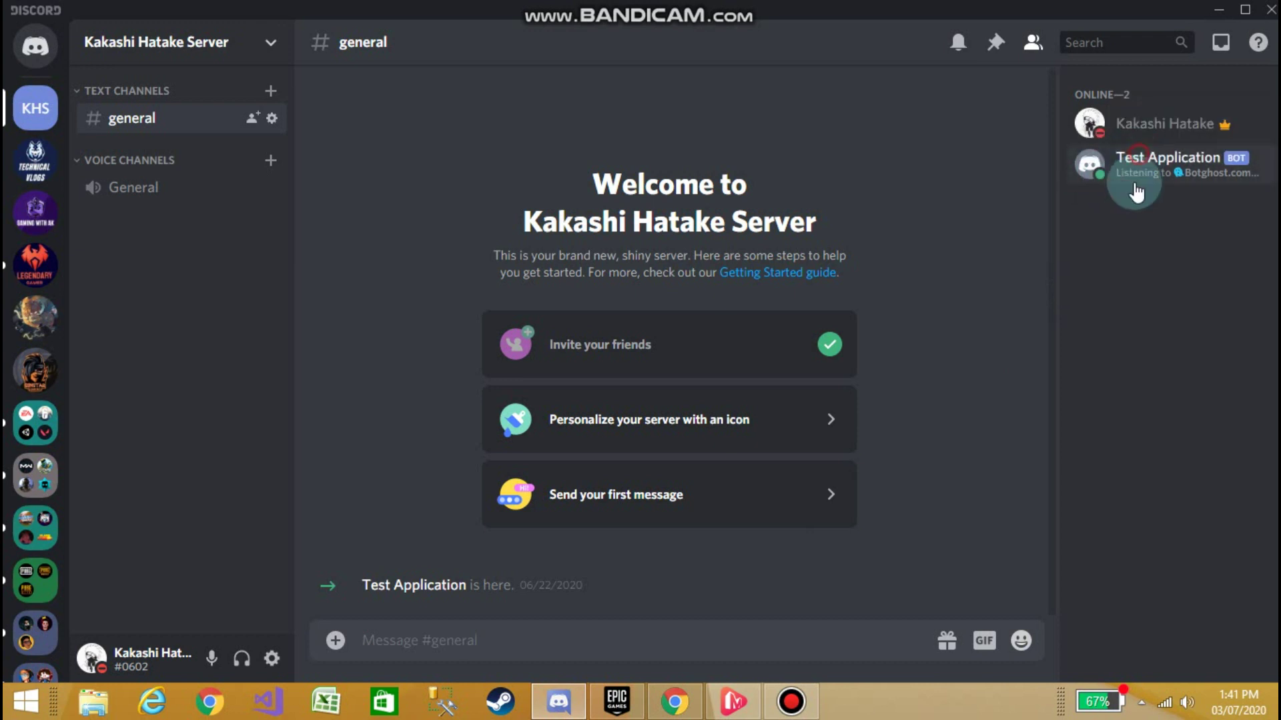
pyautogui.click(1134, 177)
pyautogui.click(911, 505)
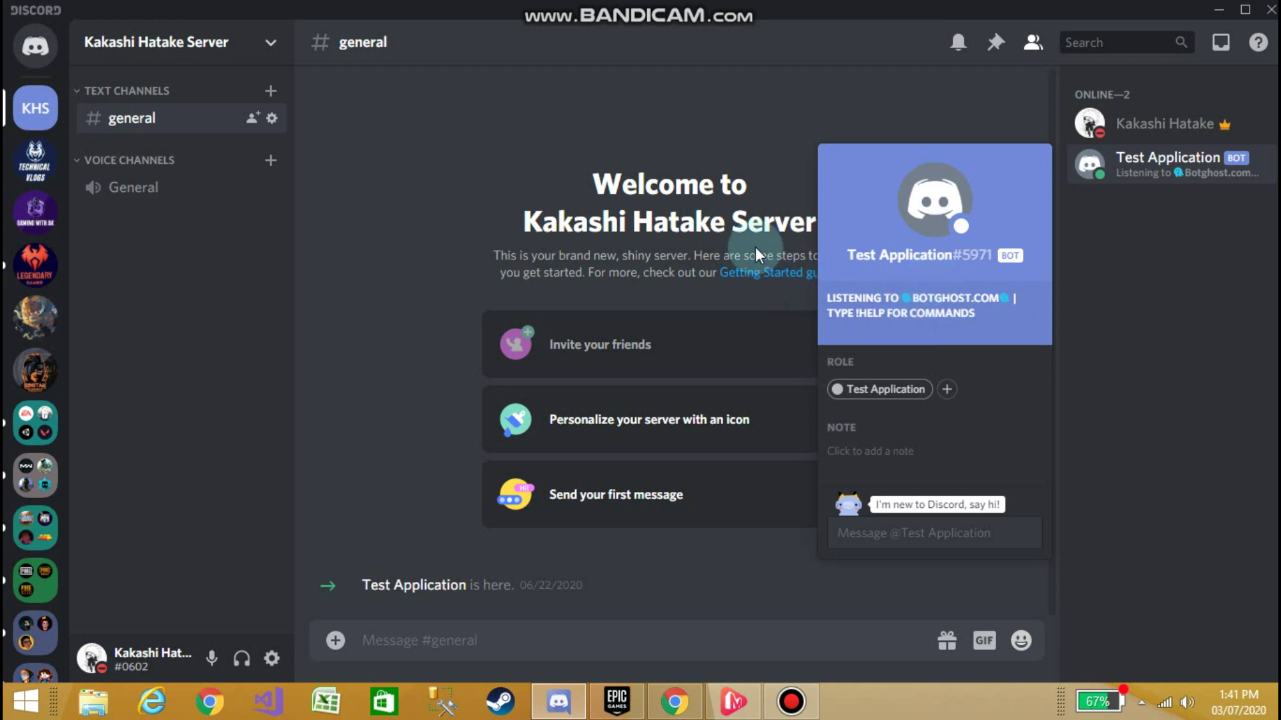
pyautogui.click(778, 179)
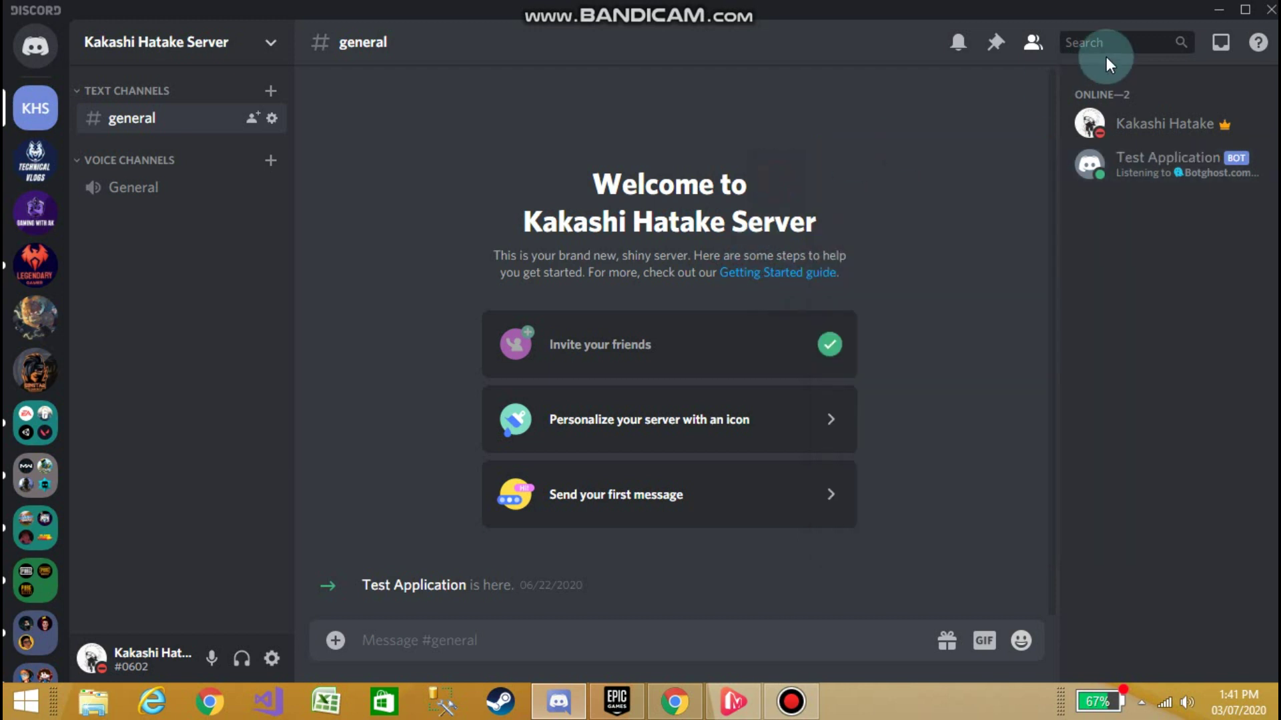
pyautogui.click(1197, 172)
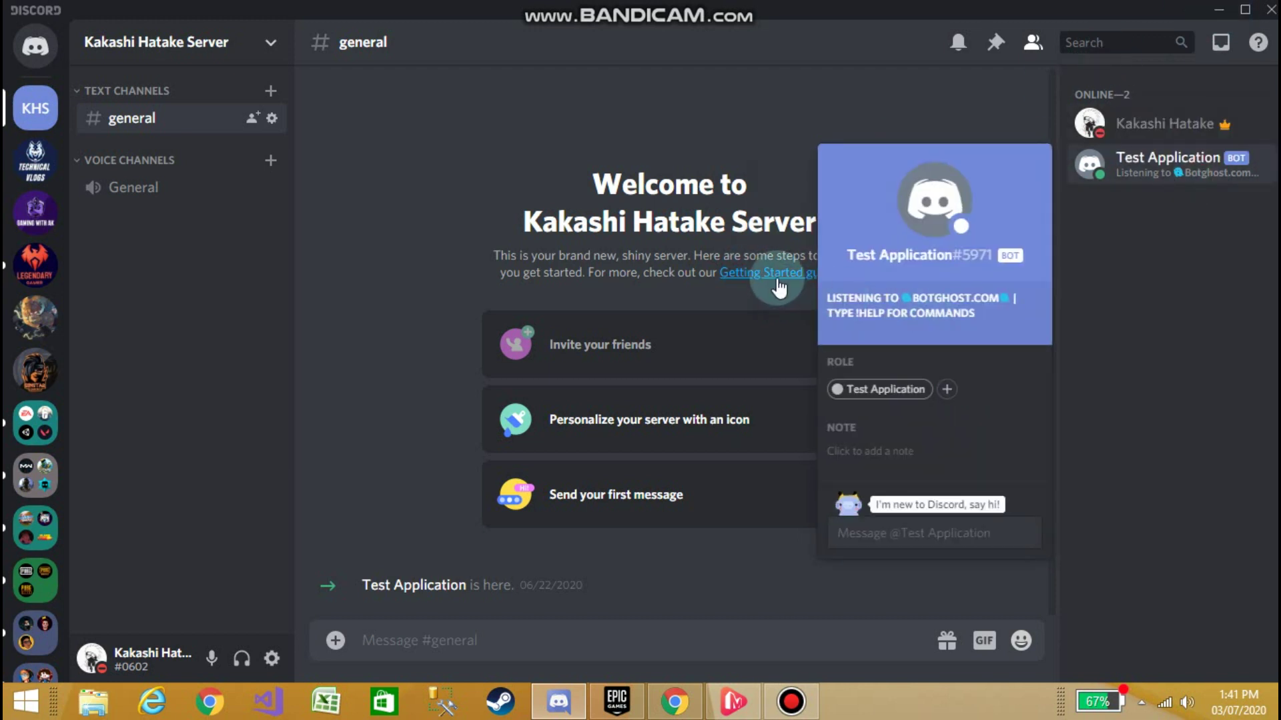
pyautogui.click(803, 151)
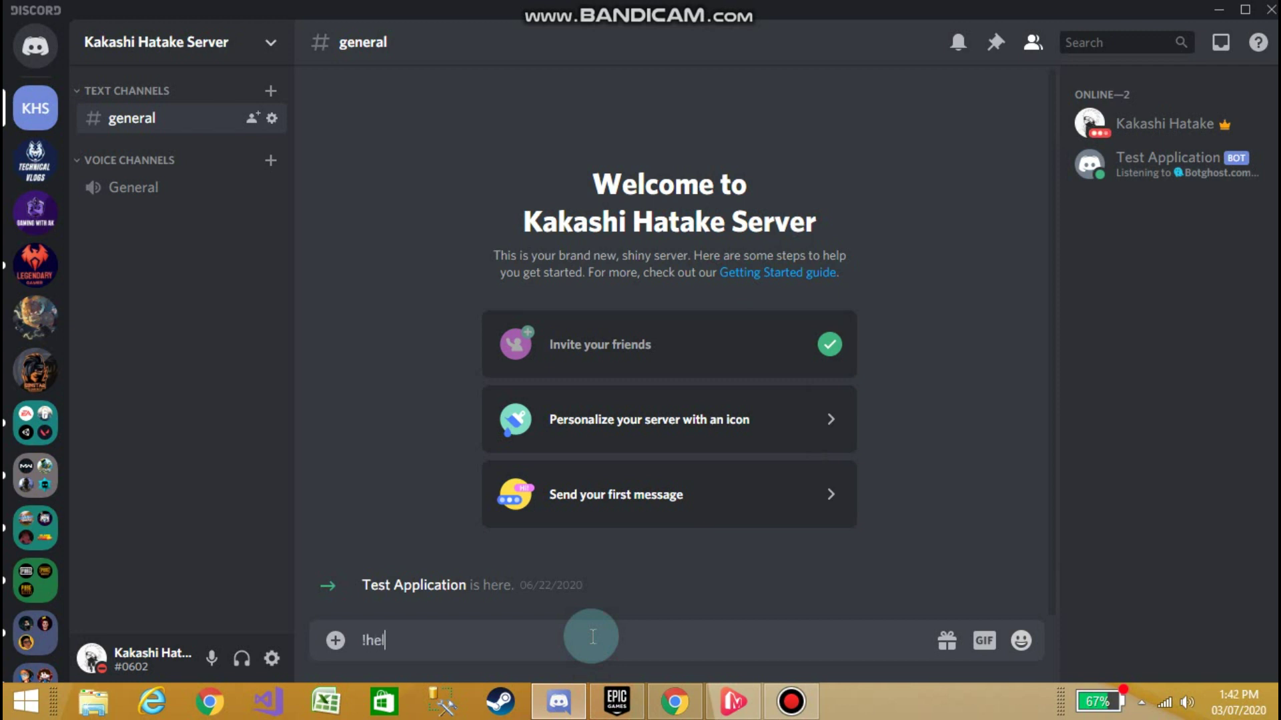
pyautogui.press('Return')
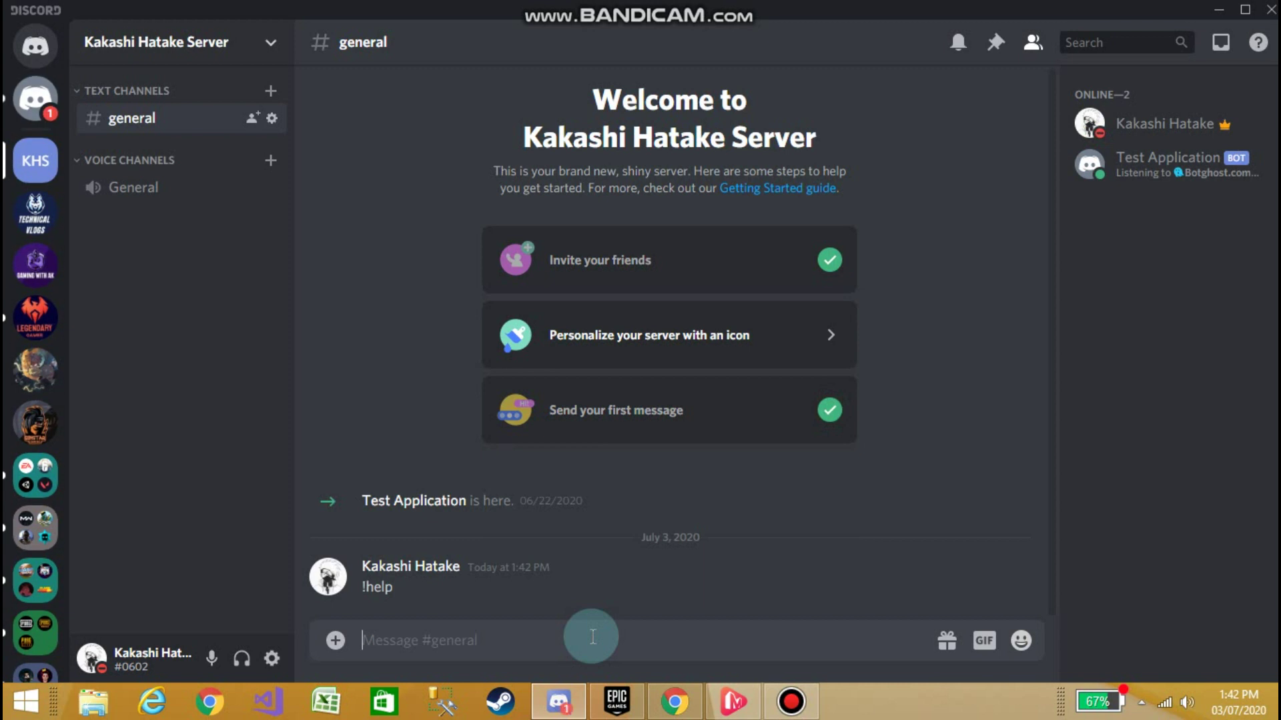
# Open Test Application's DM with its Bot Commands list, close an old DM, and minimize Discord.
pyautogui.click(35, 98)
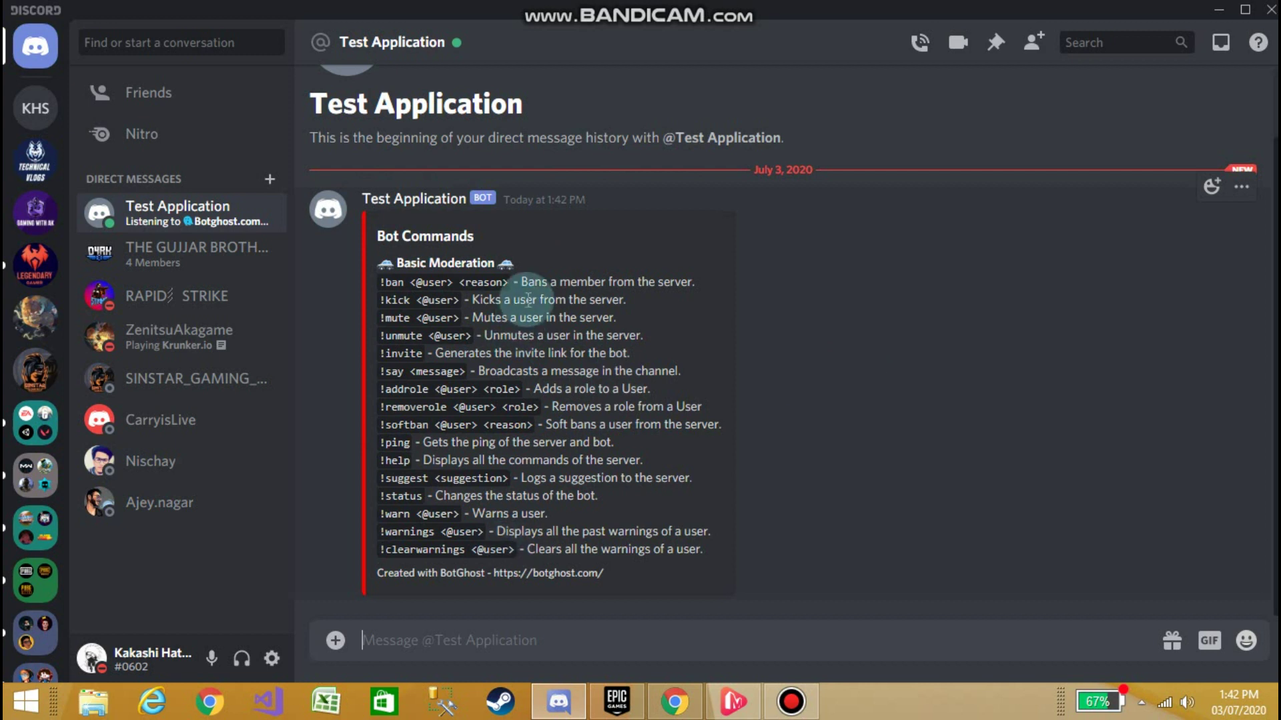
pyautogui.click(274, 294)
pyautogui.scroll(1, 455, 293)
pyautogui.scroll(-1, 457, 297)
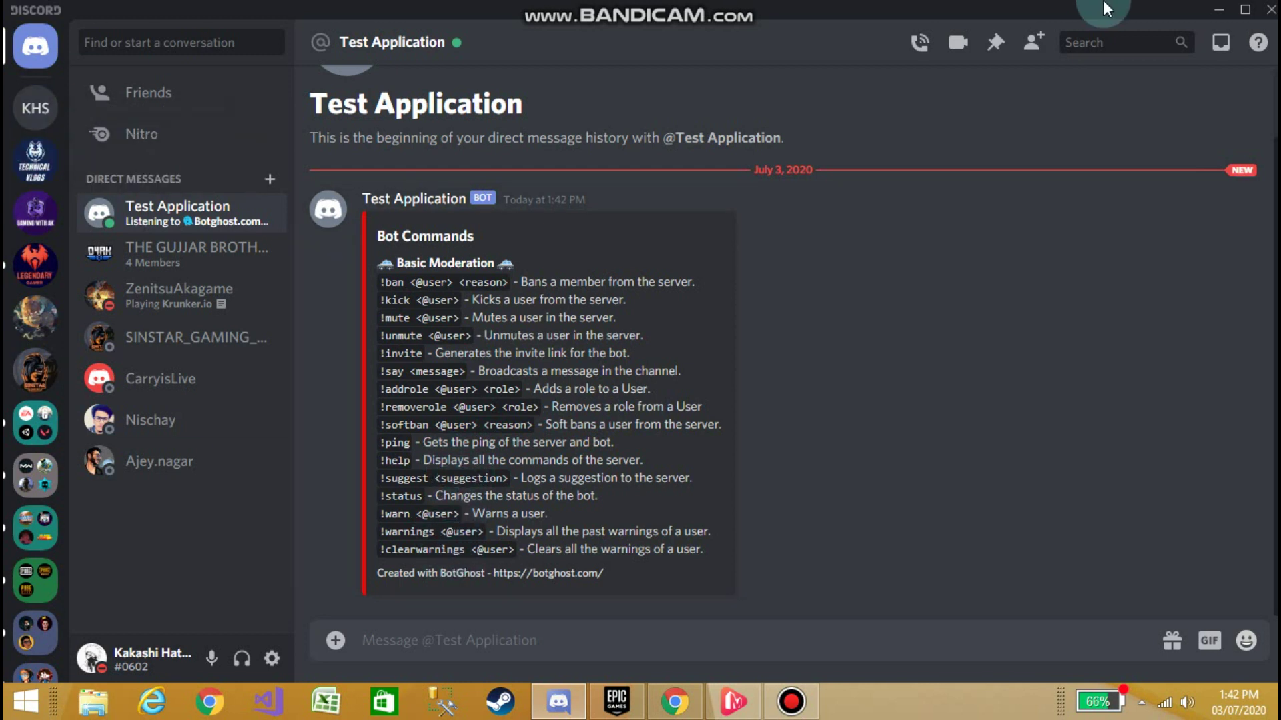
pyautogui.click(1219, 9)
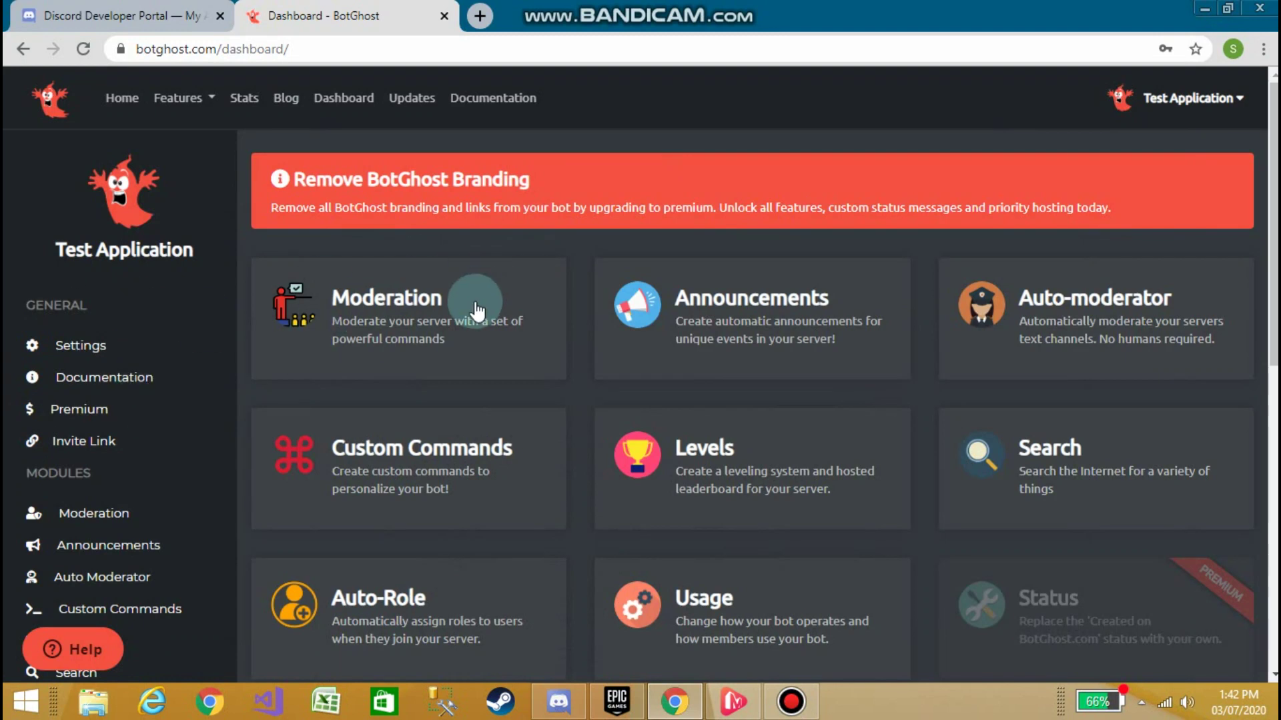
pyautogui.scroll(-2, 595, 298)
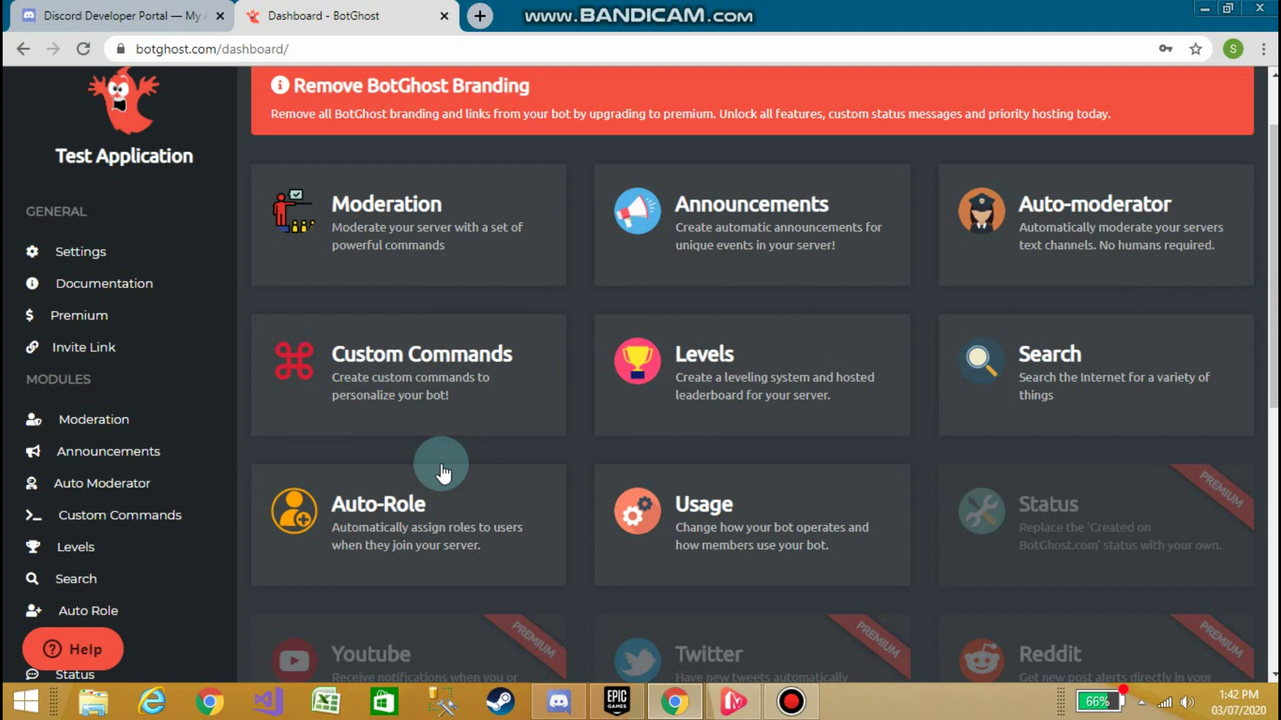
pyautogui.scroll(-2, 443, 473)
pyautogui.scroll(-2, 1086, 374)
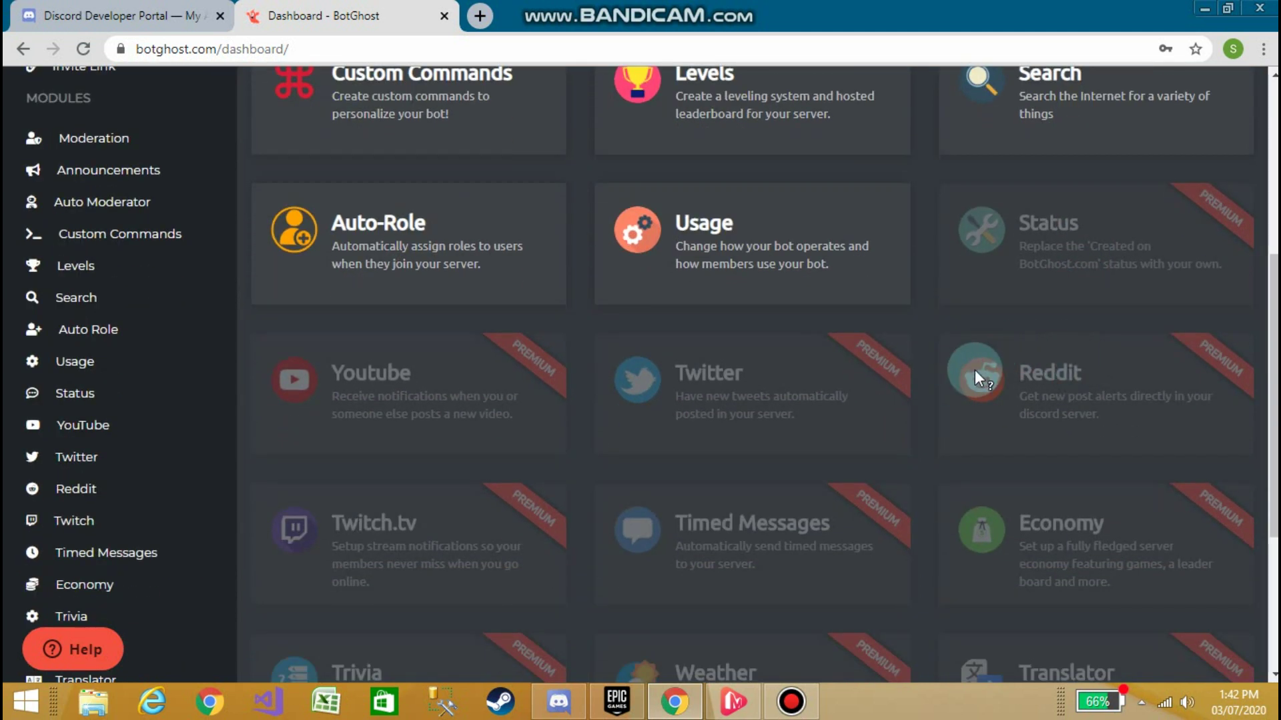
pyautogui.scroll(-3, 929, 369)
pyautogui.scroll(2, 802, 338)
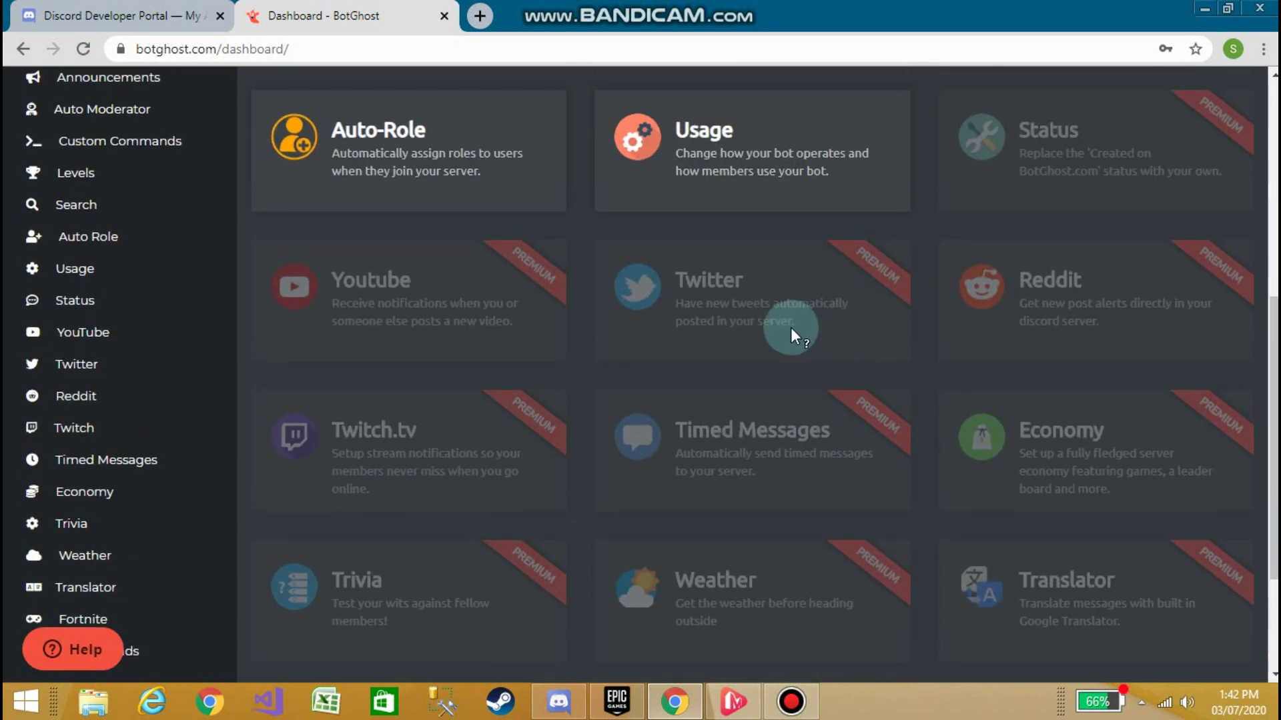
pyautogui.scroll(5, 790, 327)
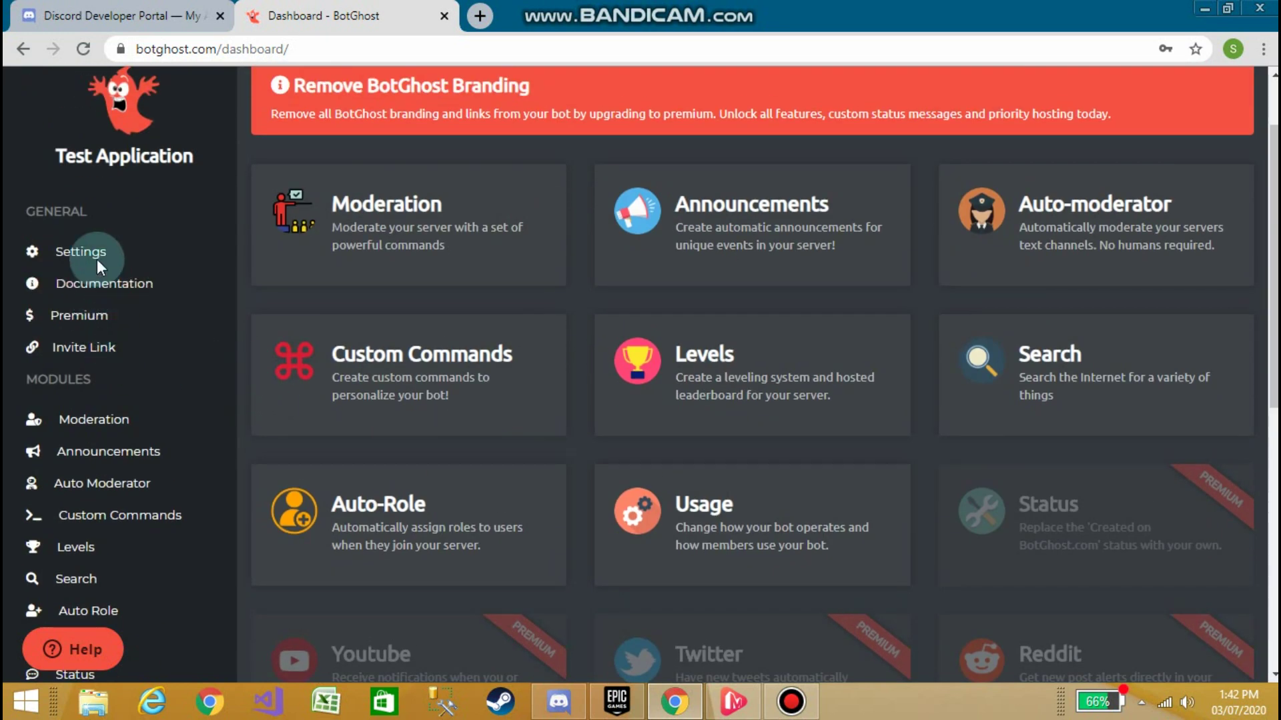
# Confirm BotGhost's Settings shows the bot Online on a Basic subscription, then return to Discord.
pyautogui.click(97, 259)
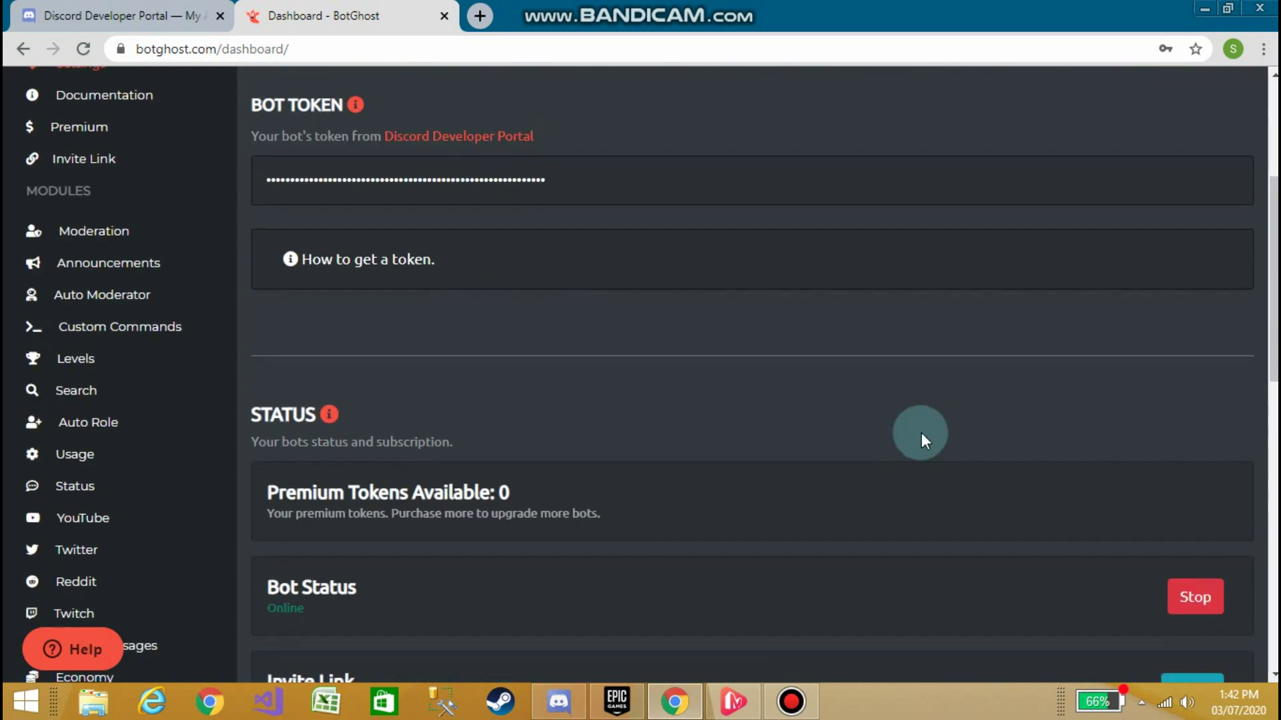
pyautogui.scroll(-3, 922, 434)
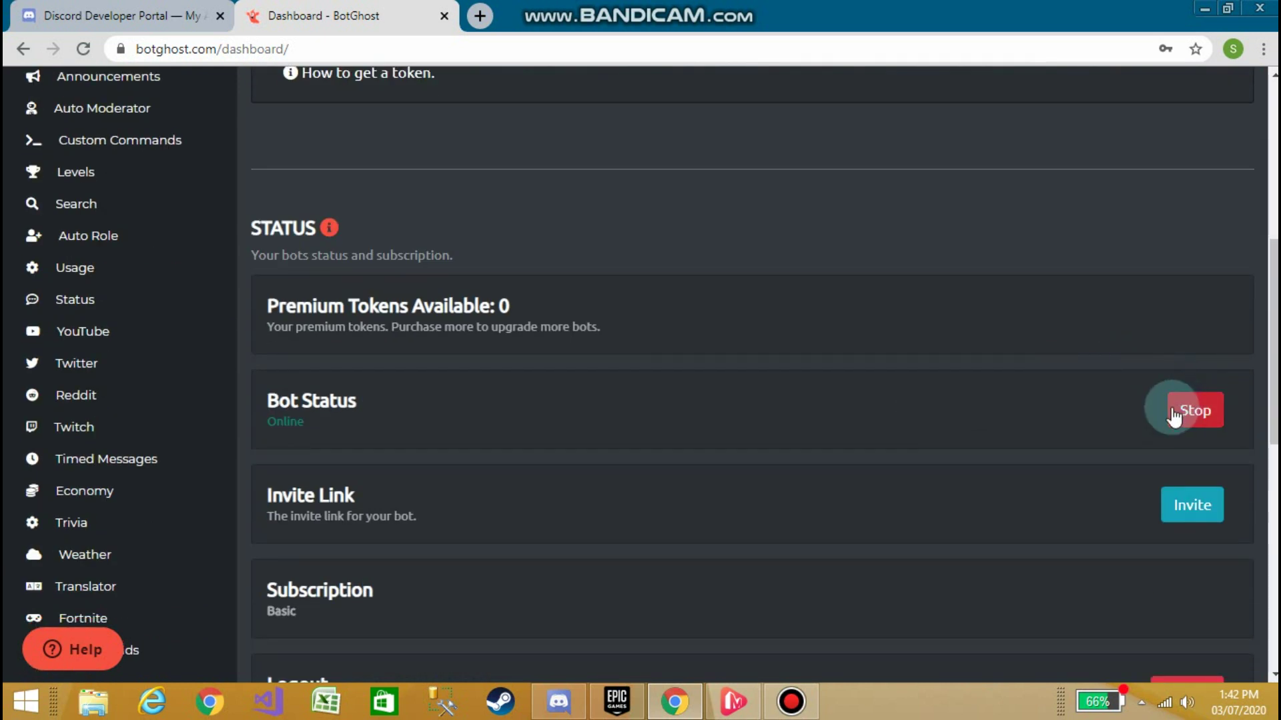
pyautogui.scroll(-2, 1134, 418)
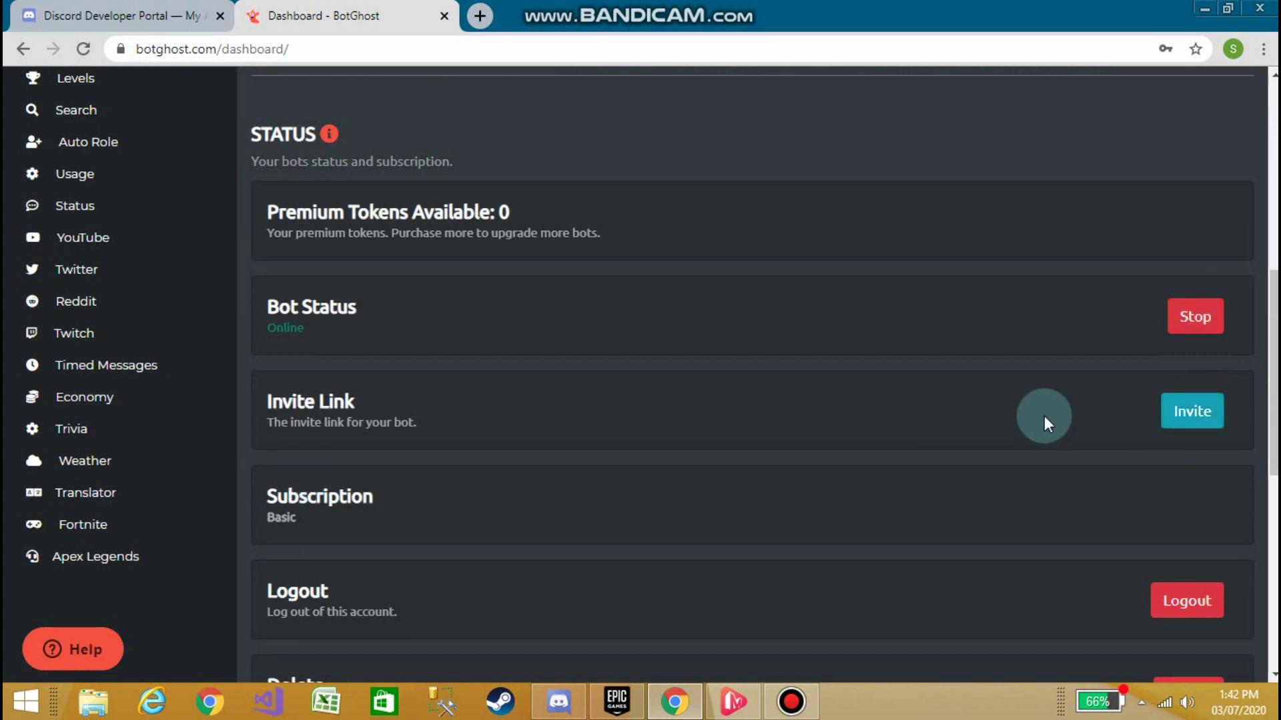
pyautogui.scroll(-2, 1045, 417)
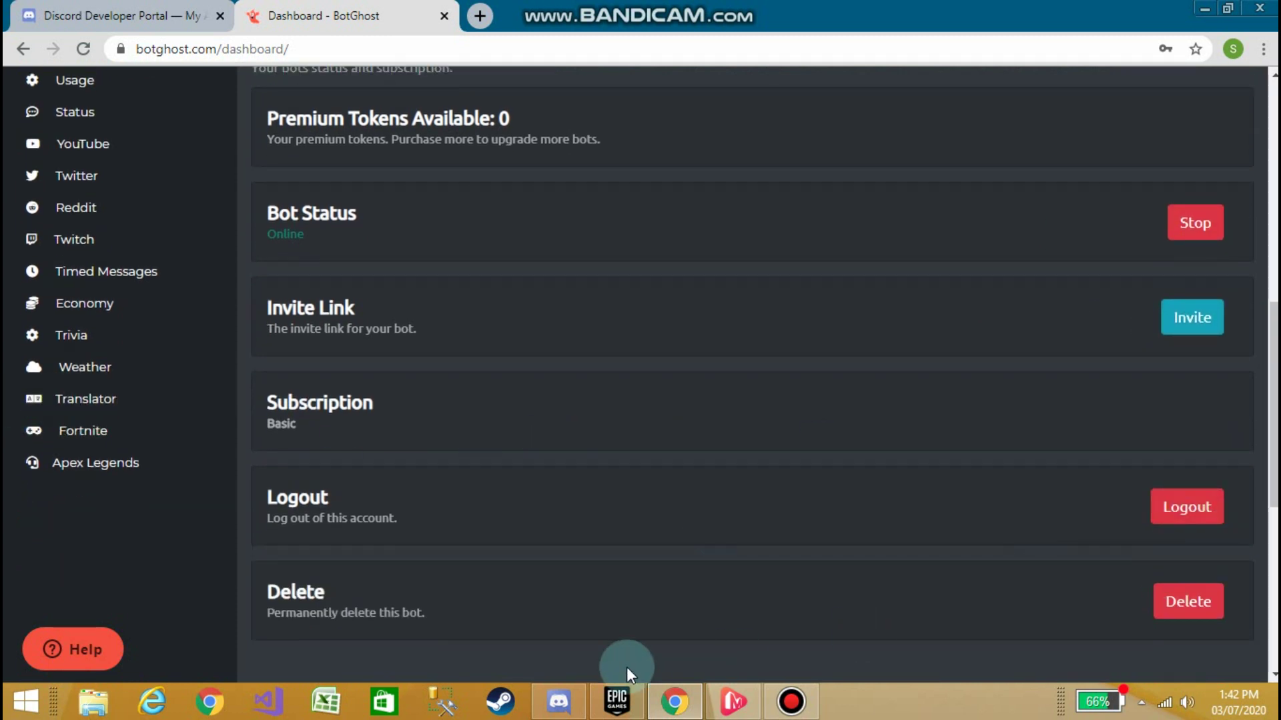
pyautogui.scroll(4, 147, 384)
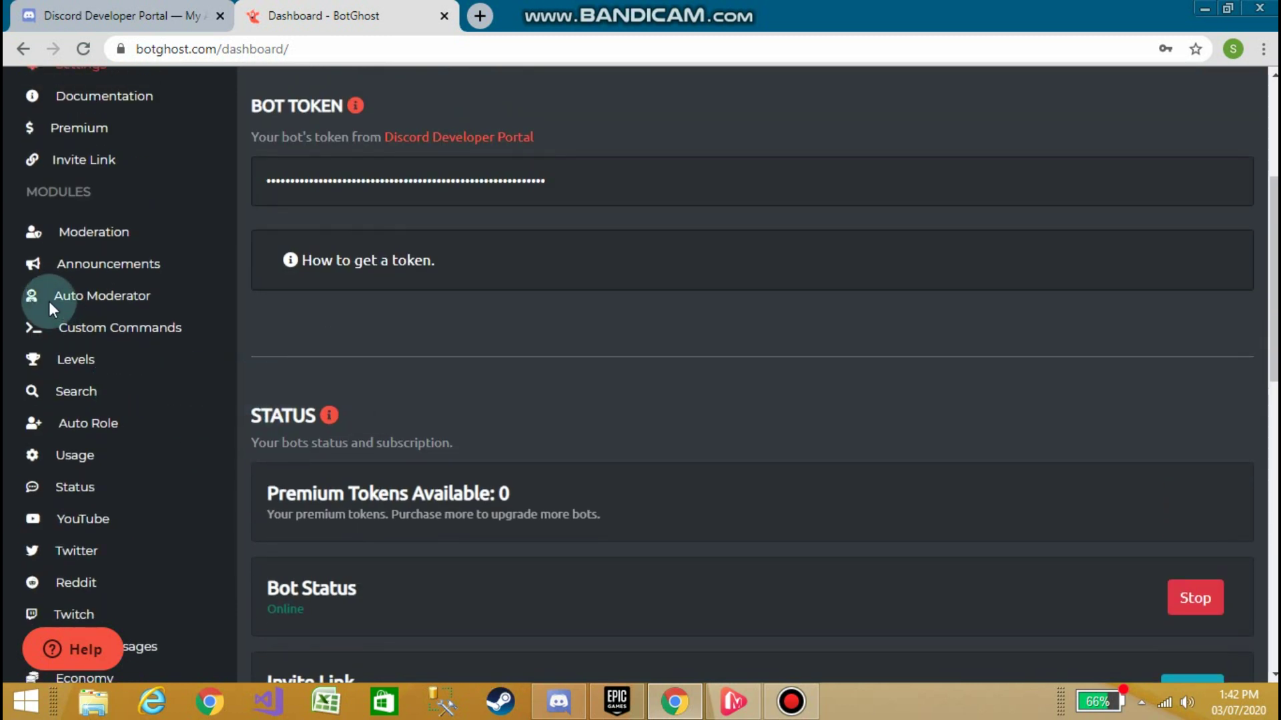
pyautogui.scroll(1, 49, 302)
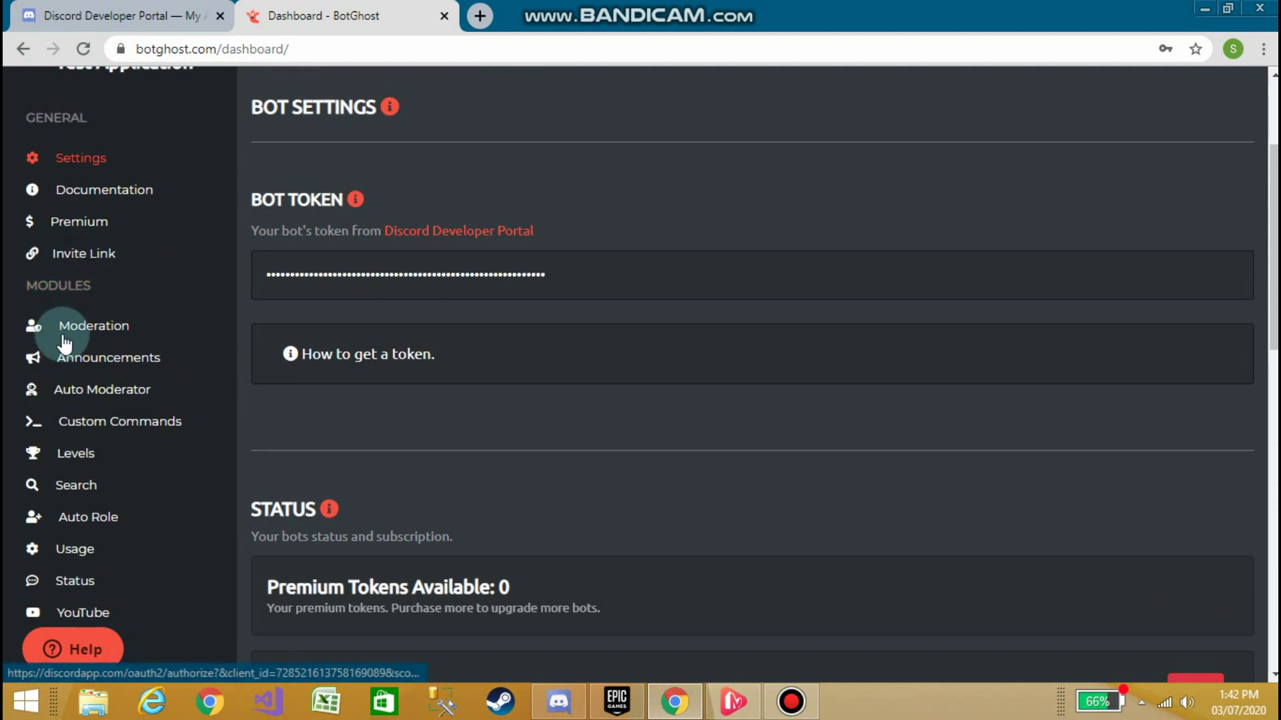
pyautogui.scroll(-1, 76, 335)
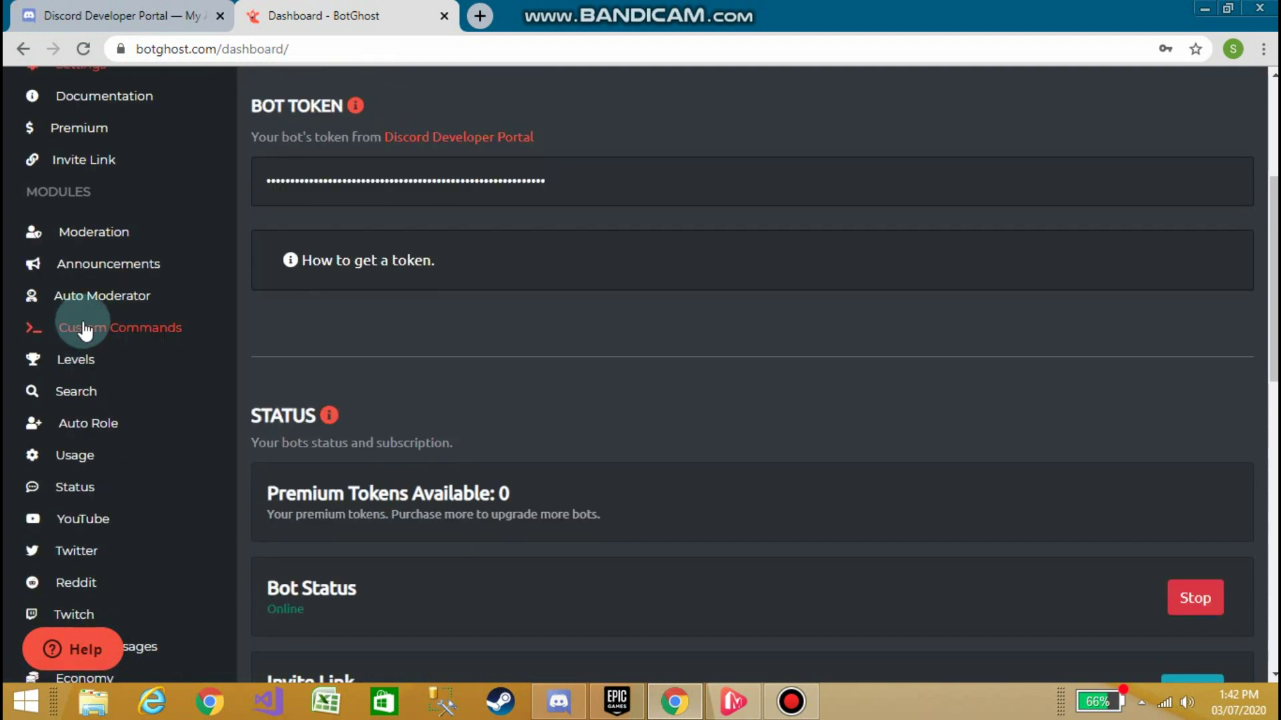
pyautogui.scroll(-1, 86, 326)
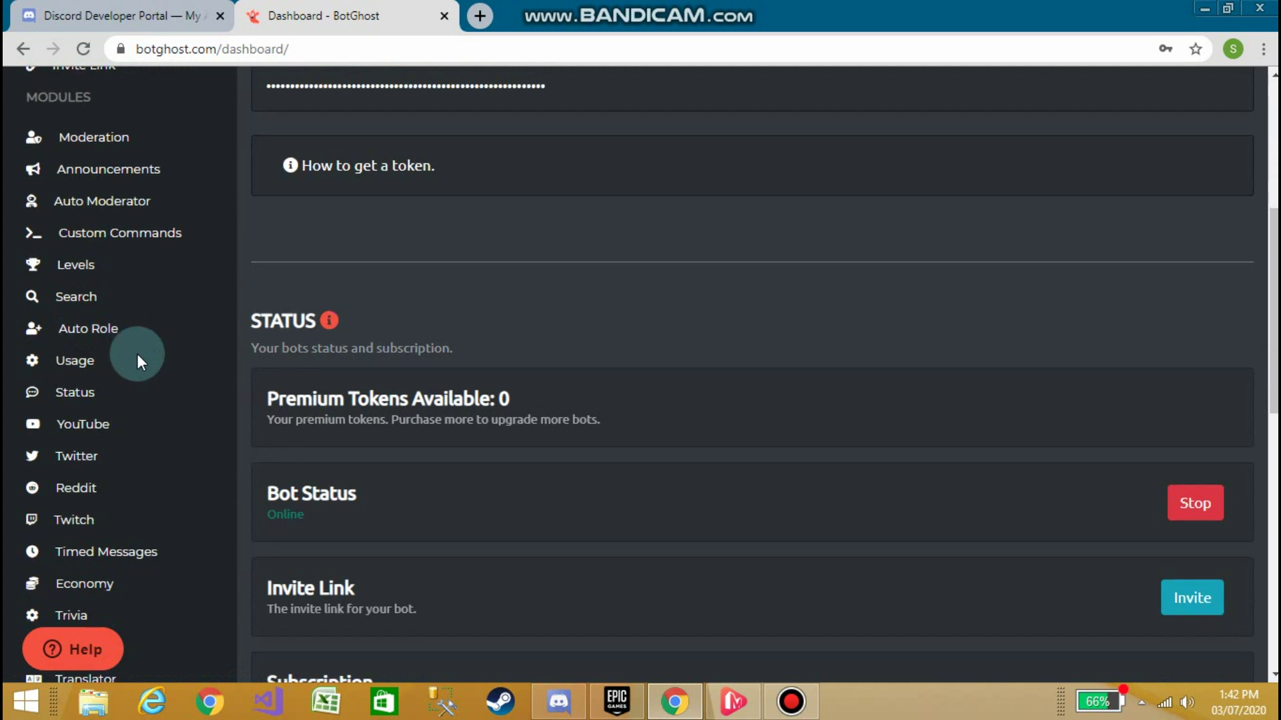
pyautogui.scroll(-1, 134, 343)
pyautogui.scroll(-1, 131, 330)
pyautogui.scroll(-1, 131, 317)
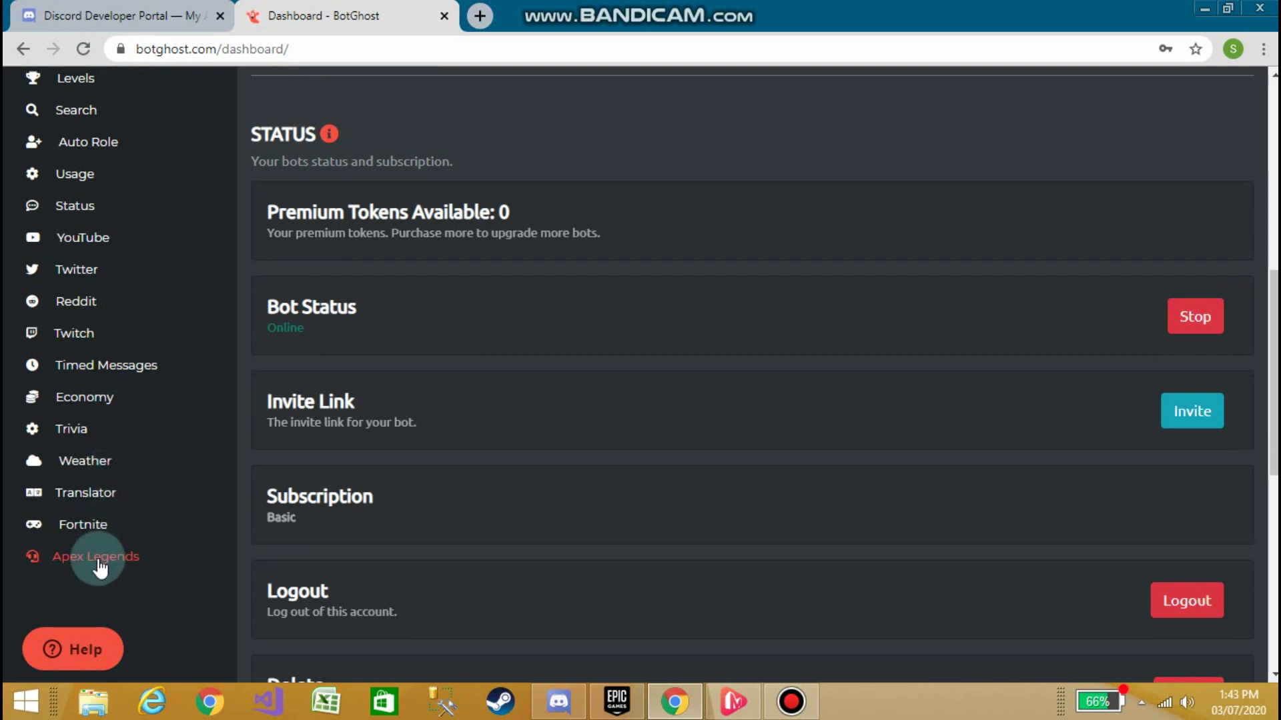
pyautogui.scroll(8, 110, 502)
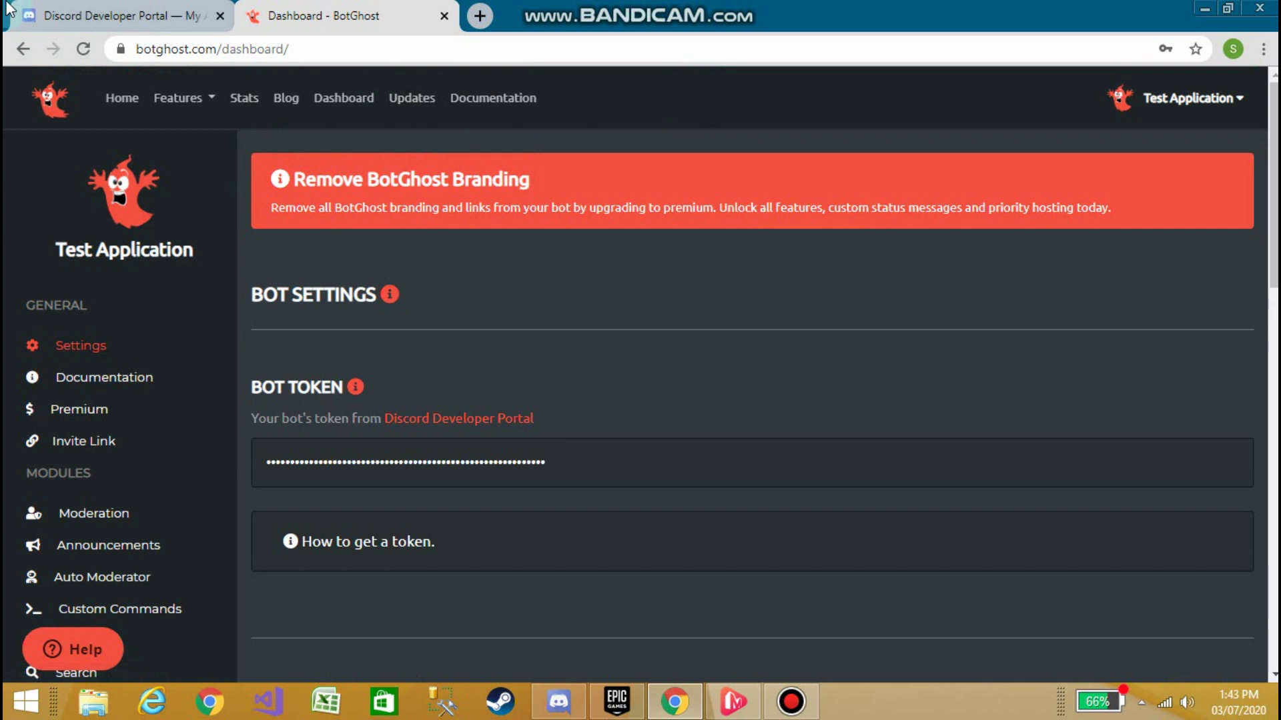
pyautogui.click(133, 15)
pyautogui.click(557, 702)
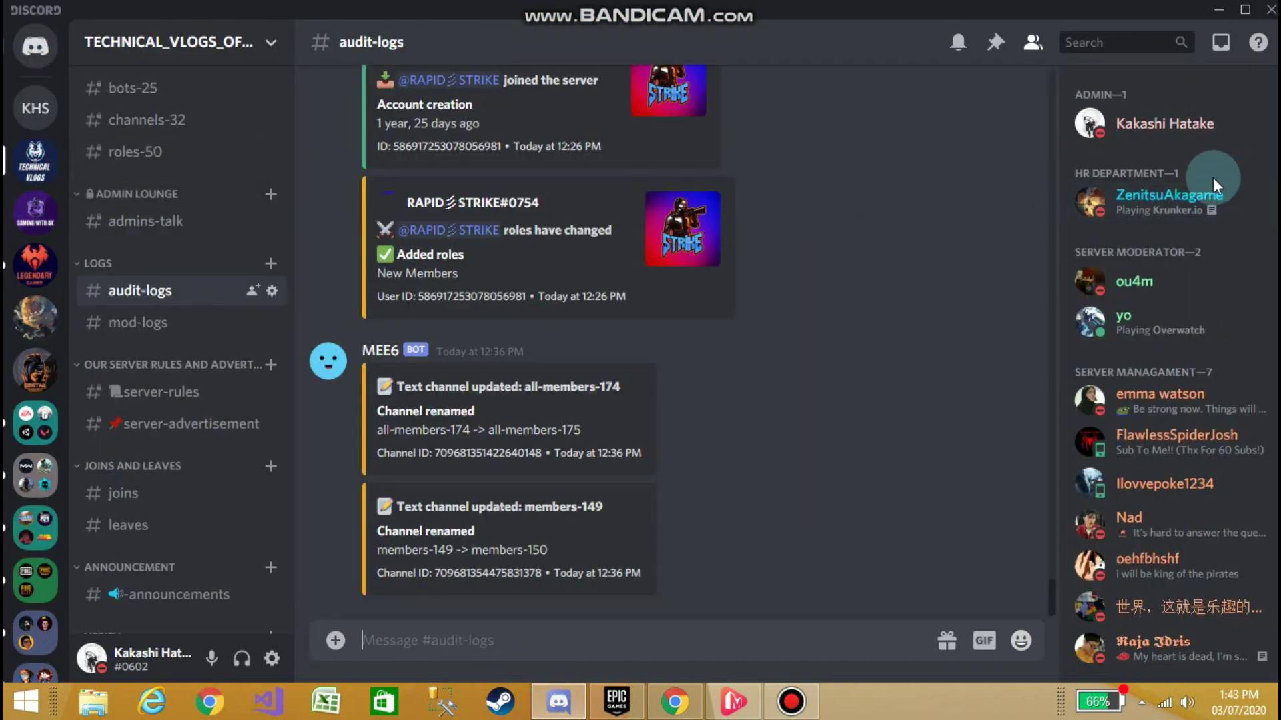
# Go to the KHS server's #general and view, then close, Test Application's full profile.
pyautogui.click(39, 108)
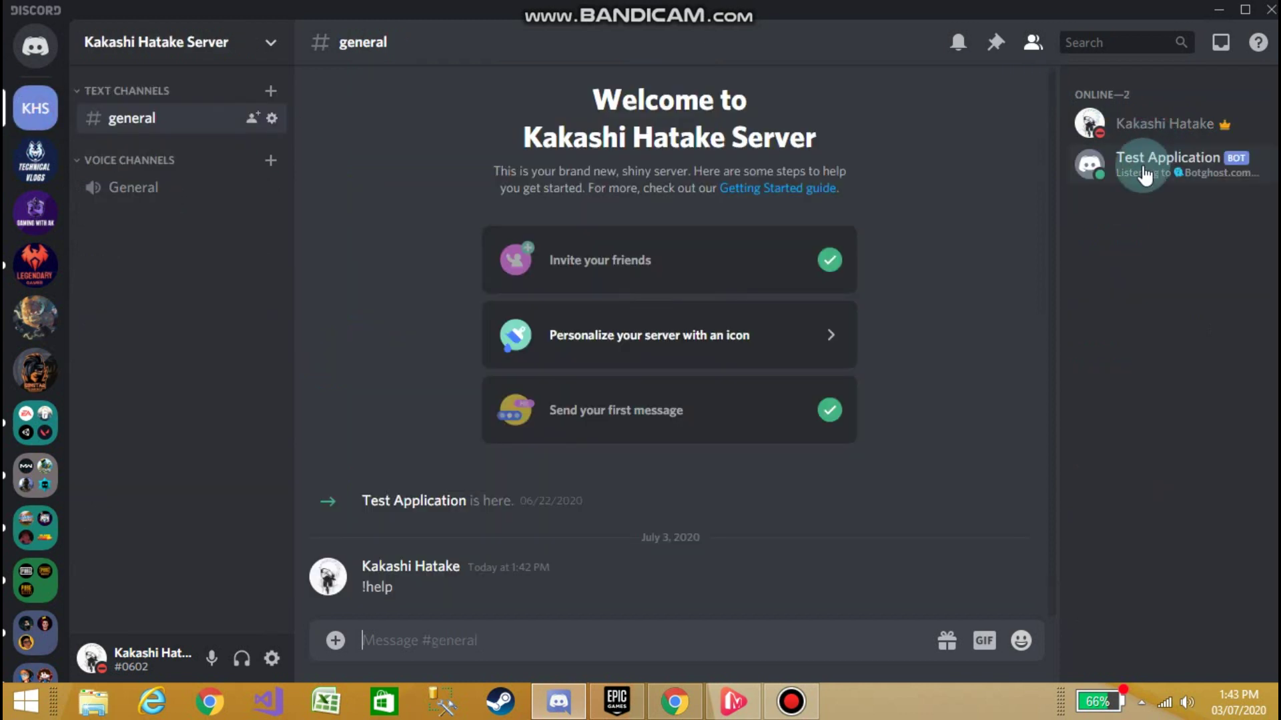
pyautogui.click(1142, 163)
pyautogui.click(942, 197)
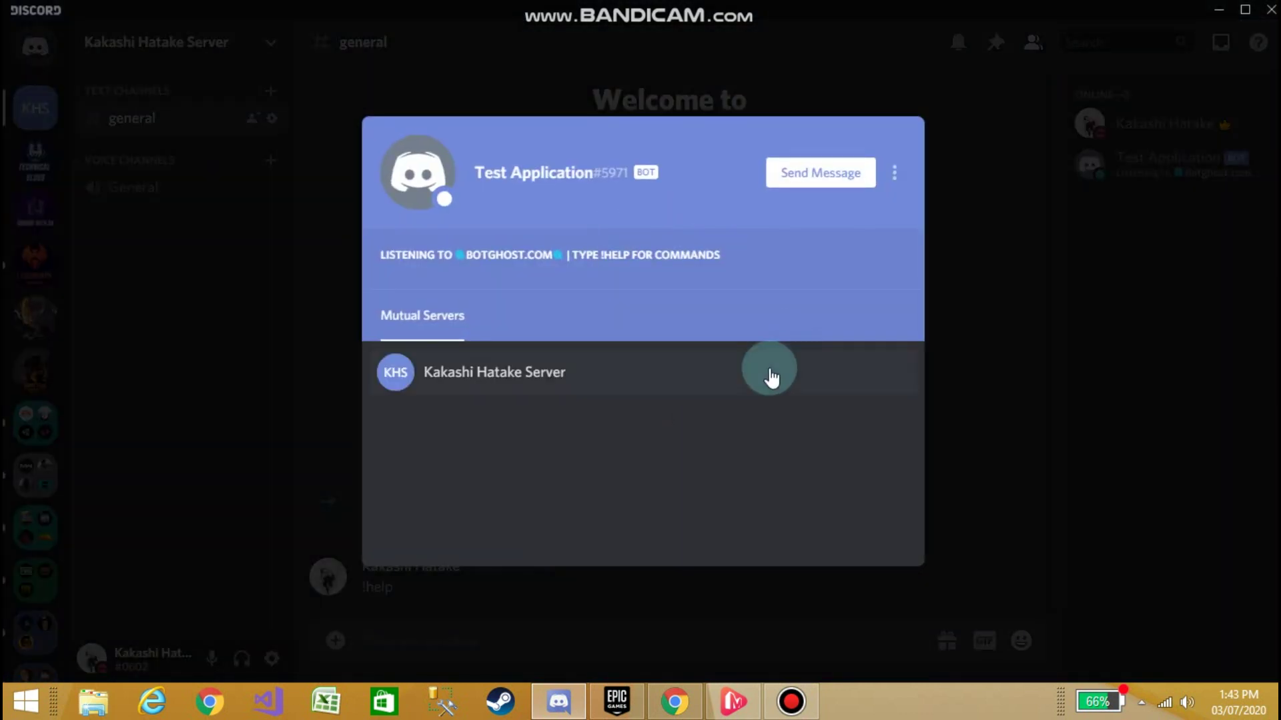
pyautogui.click(512, 307)
pyautogui.click(1038, 260)
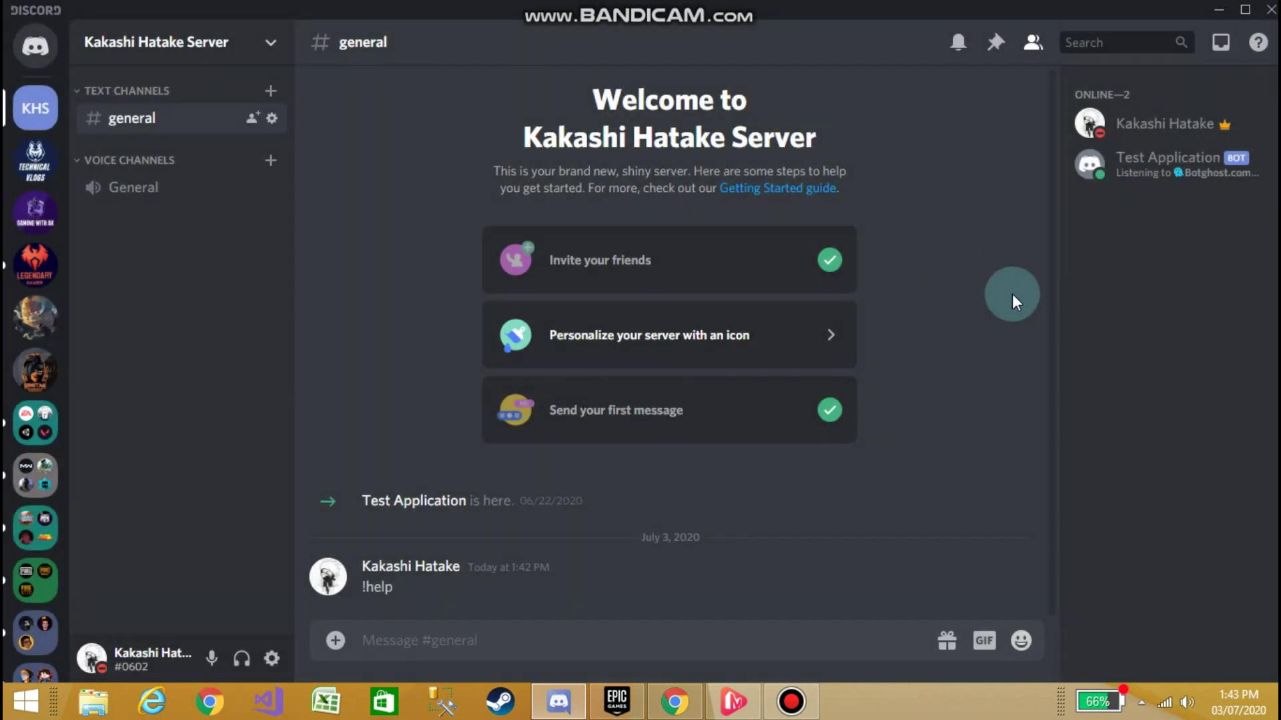